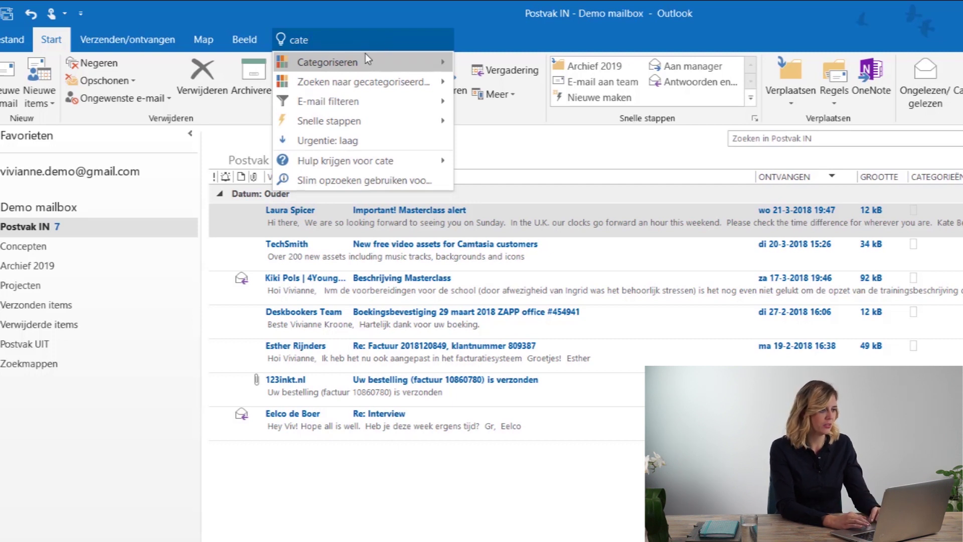
# Open the full list of colour categories and rename the blue category (Categorie Blauw) to Reistijd.
pyautogui.moveTo(368, 58)
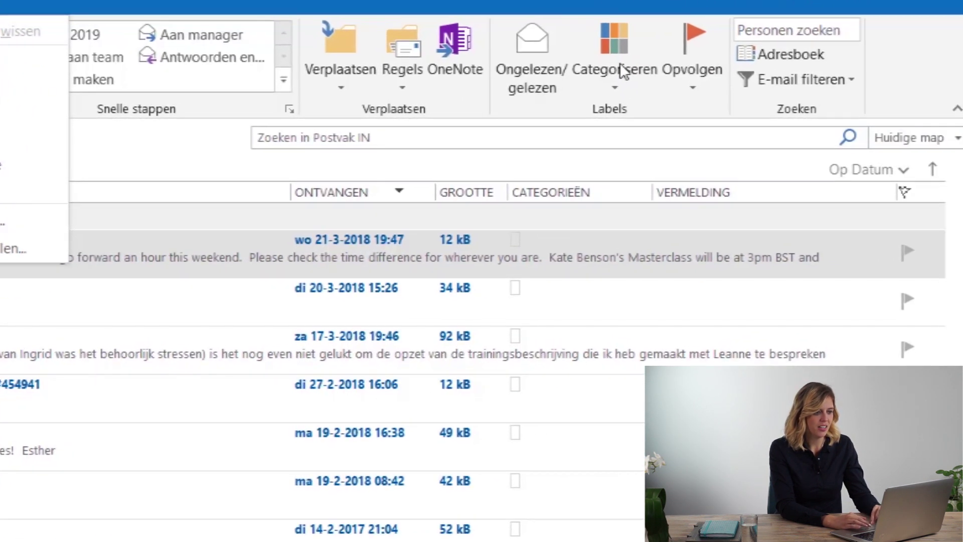
pyautogui.click(621, 65)
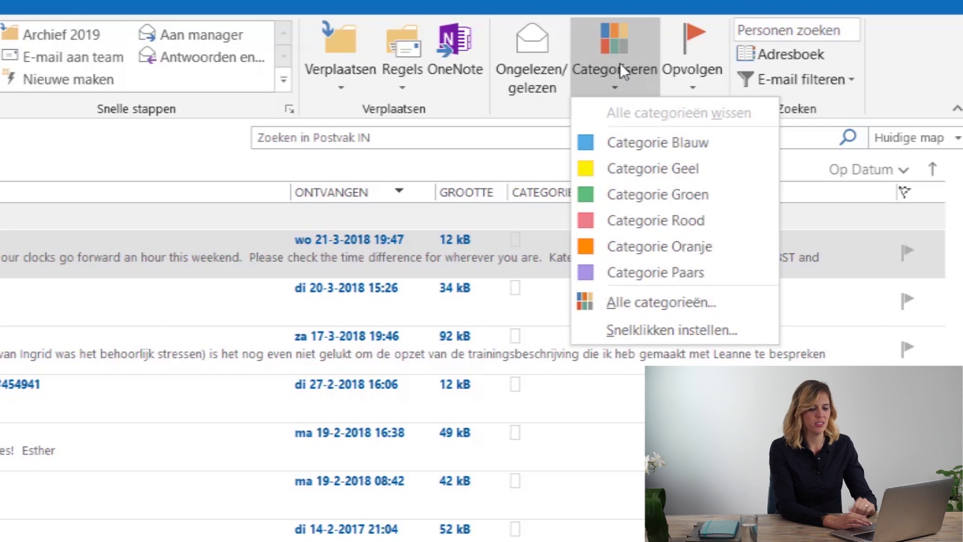
pyautogui.click(732, 302)
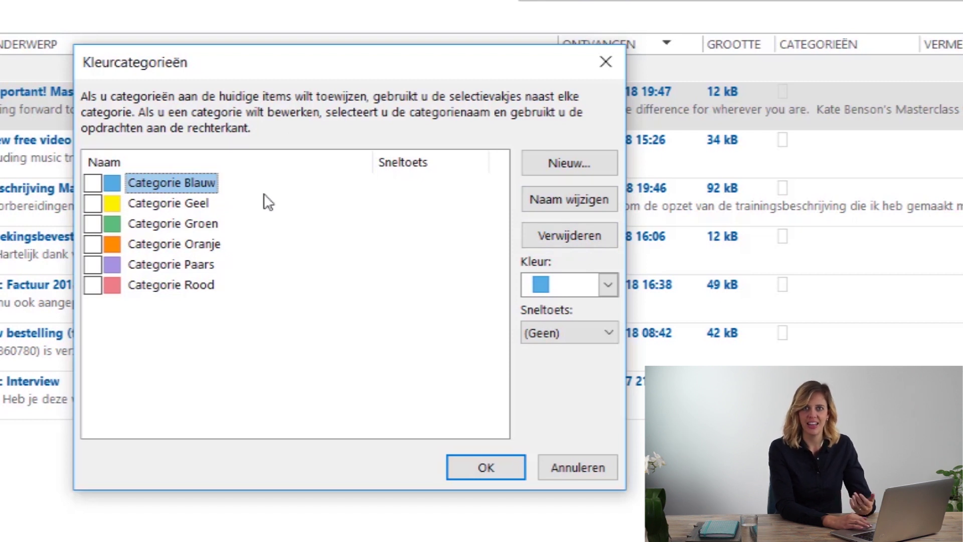
pyautogui.click(581, 207)
pyautogui.write('Re')
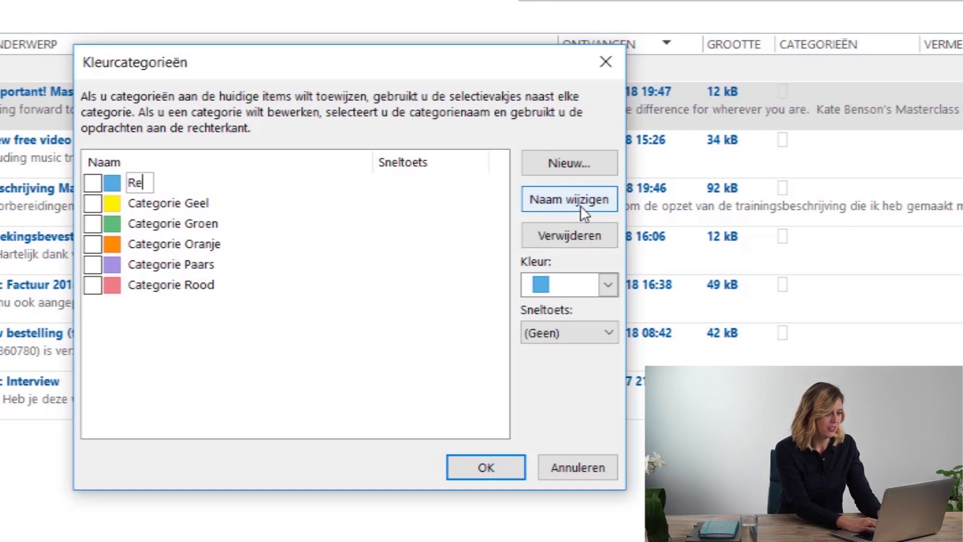
pyautogui.write('istijd')
pyautogui.press('Return')
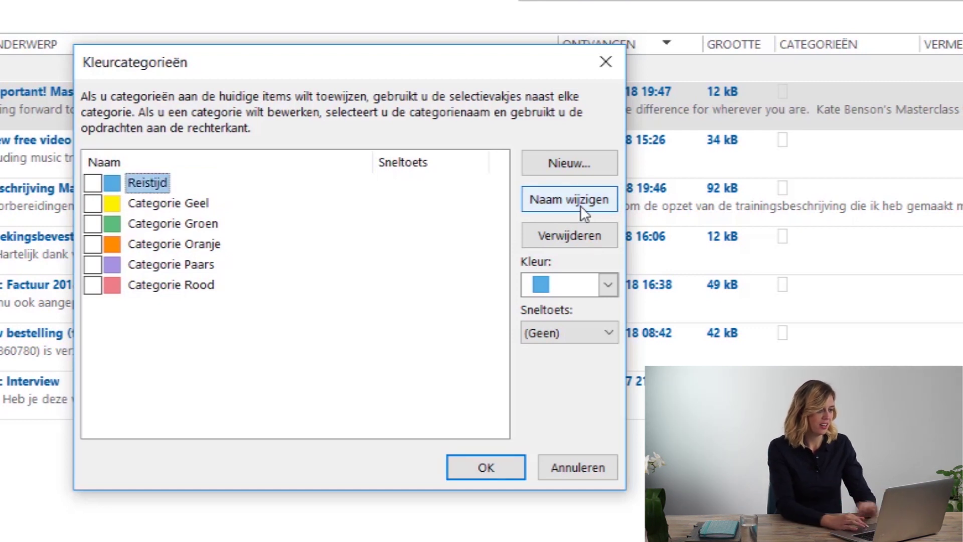
# Rename the yellow category (Categorie Geel) to Belafspraken.
pyautogui.click(205, 209)
pyautogui.click(537, 206)
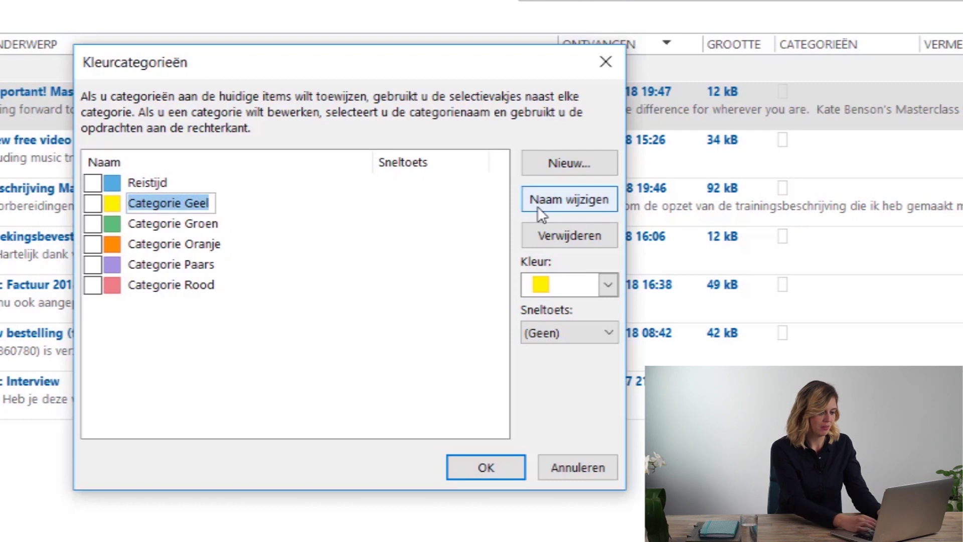
pyautogui.write('Belafspraken')
pyautogui.press('Return')
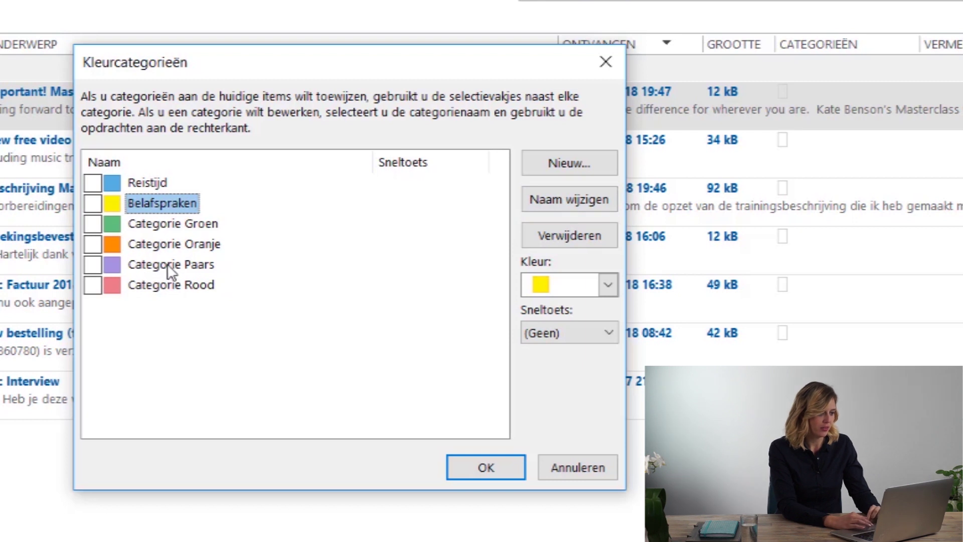
# Rename the red category (Categorie Rood) to Vandaag.
pyautogui.click(172, 286)
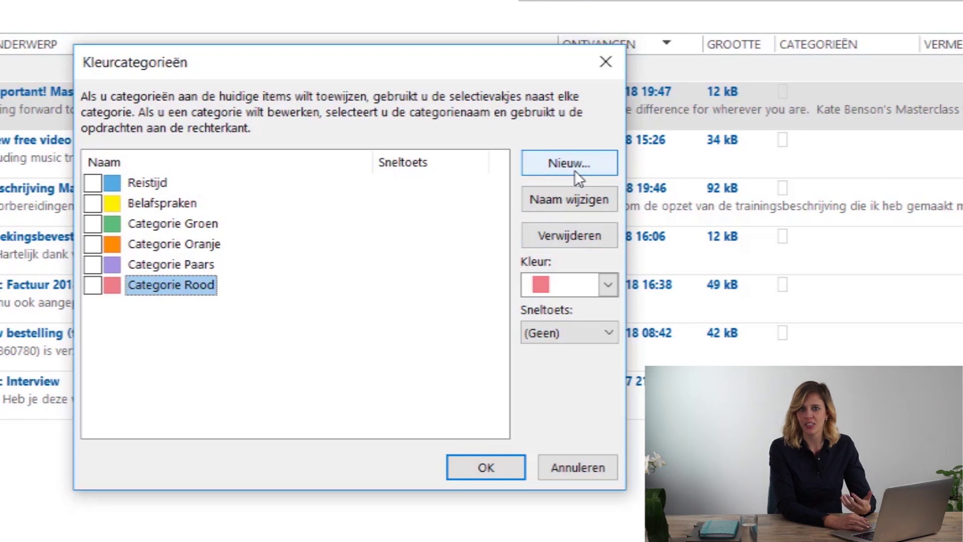
pyautogui.click(570, 194)
pyautogui.write('Vandaag')
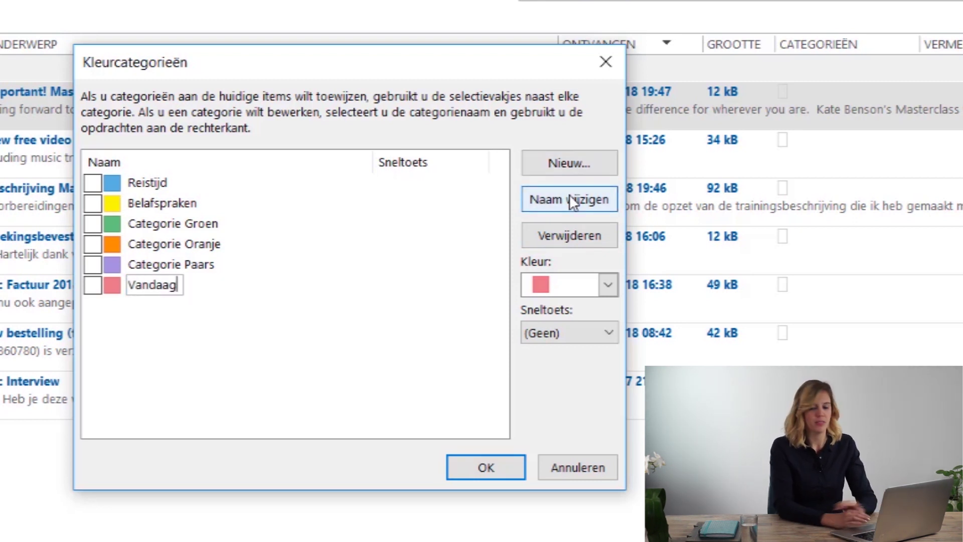
pyautogui.press('Return')
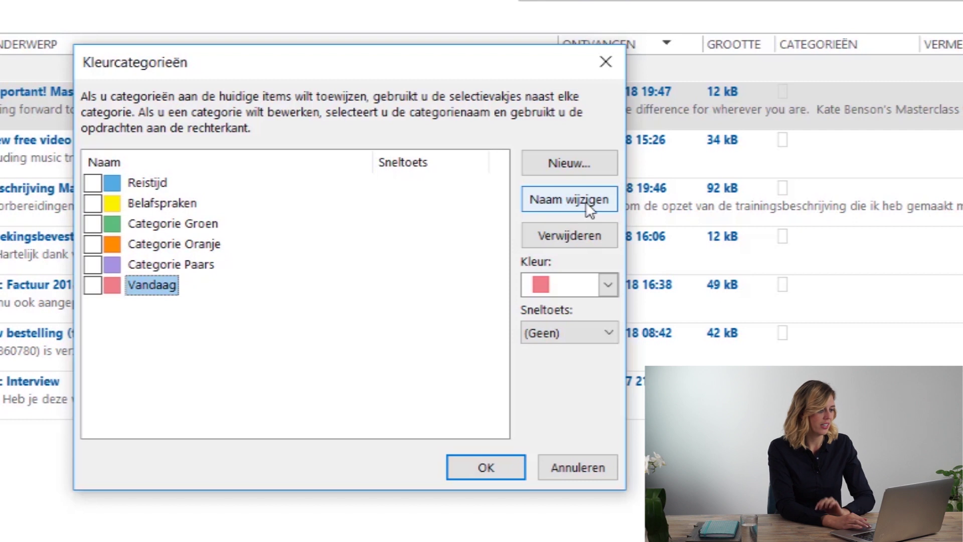
# Add a new category named Bellen with the colour yellow.
pyautogui.click(607, 167)
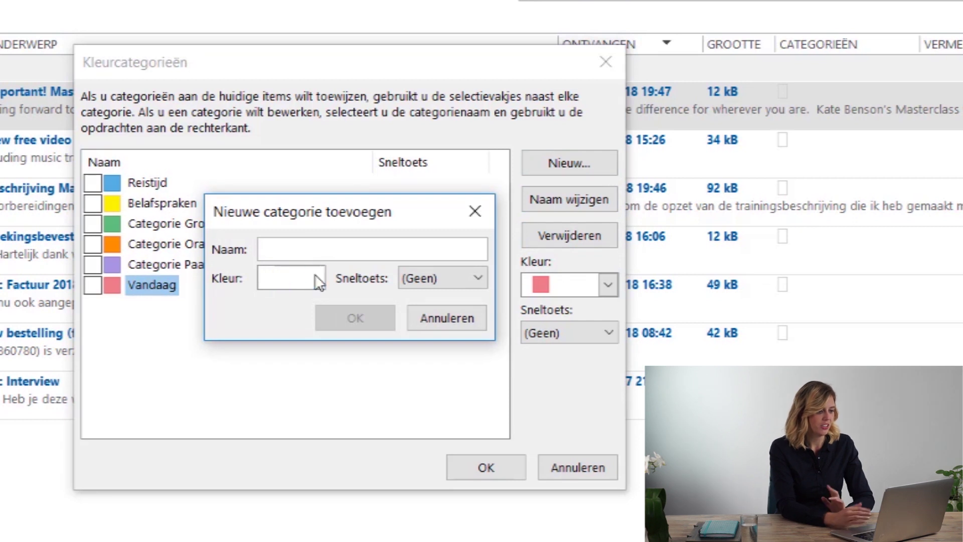
pyautogui.click(315, 278)
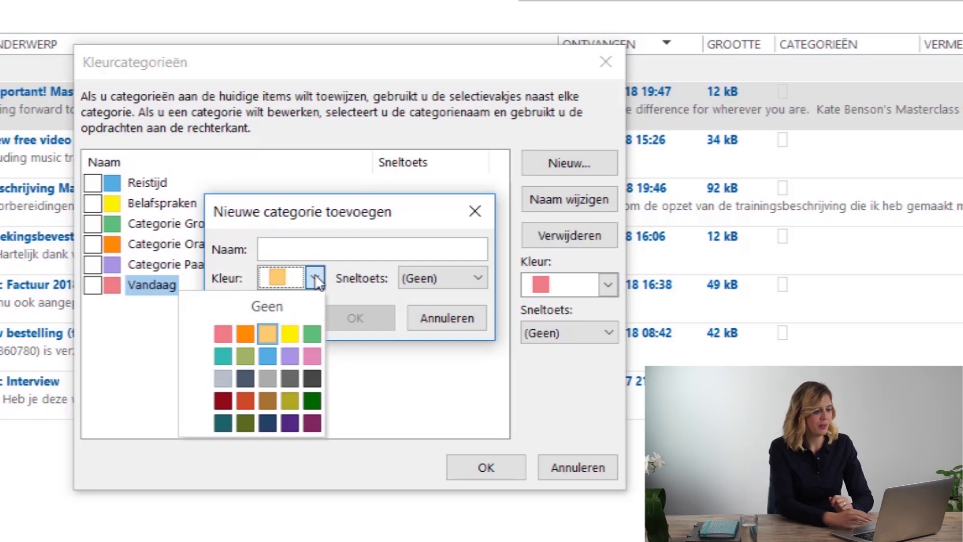
pyautogui.click(290, 333)
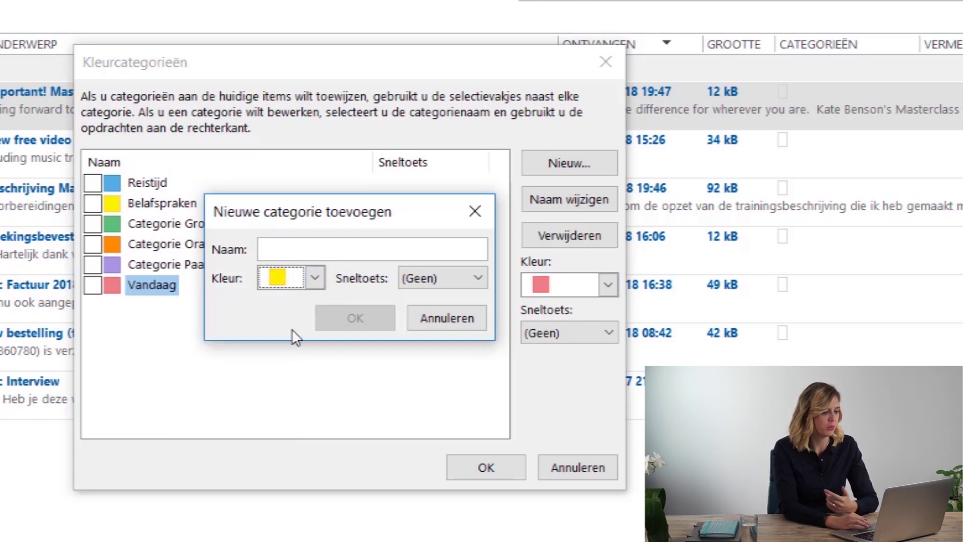
pyautogui.click(302, 251)
pyautogui.write('Bellen')
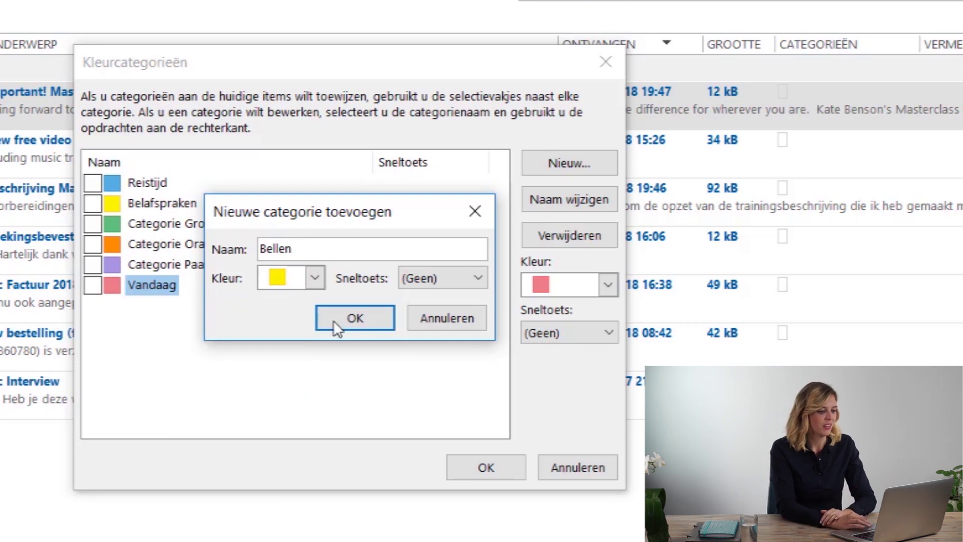
pyautogui.click(371, 320)
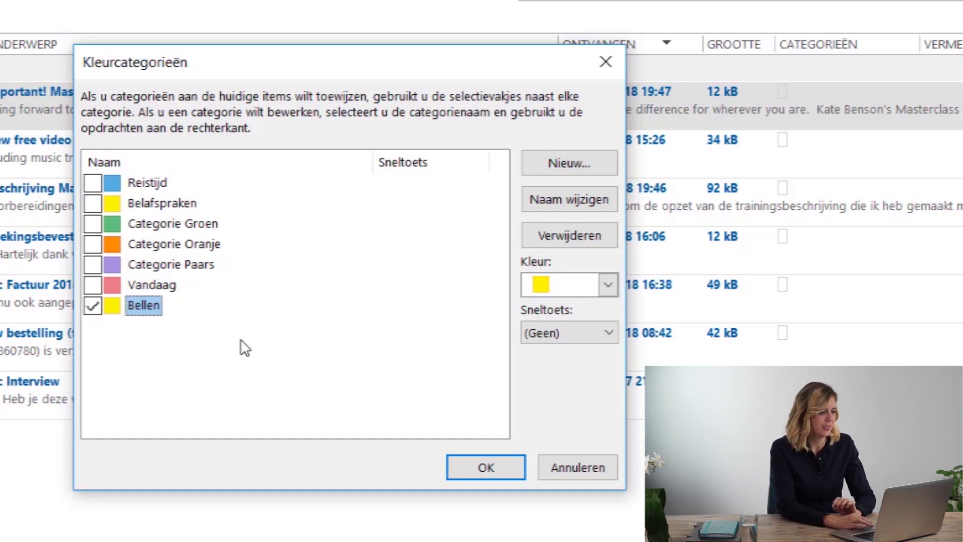
# Add the prefix "A:" to the Reistijd category so its name reads "A: Reistijd".
pyautogui.click(149, 189)
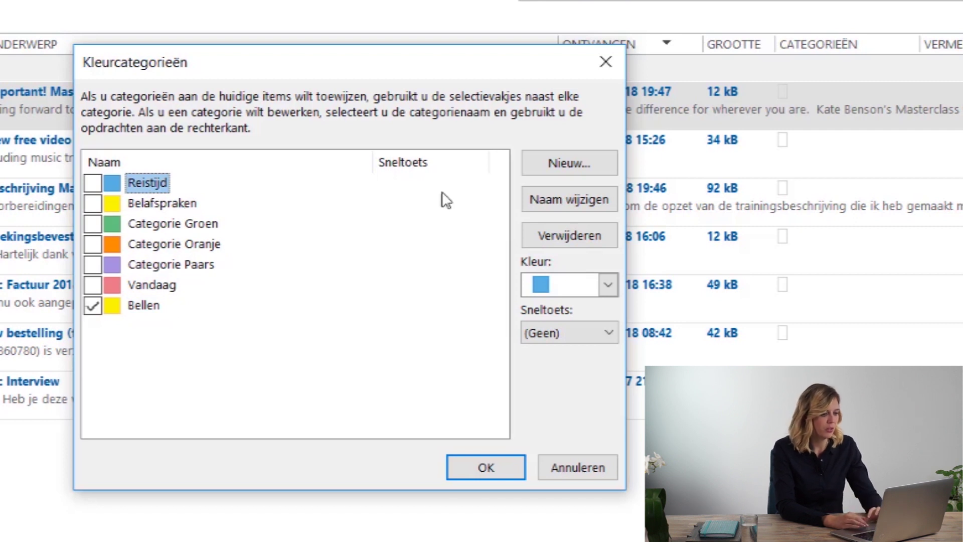
pyautogui.click(564, 206)
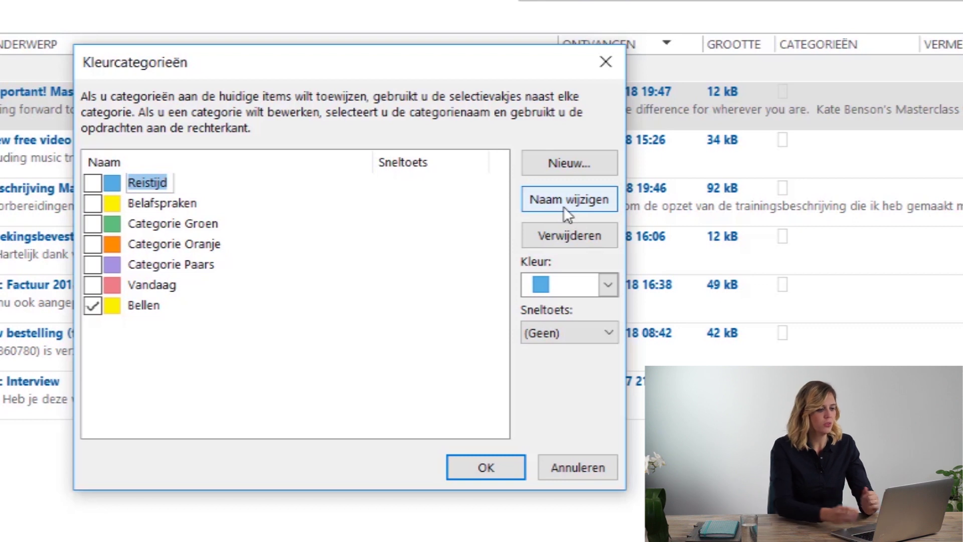
pyautogui.press('Home')
pyautogui.write('A:')
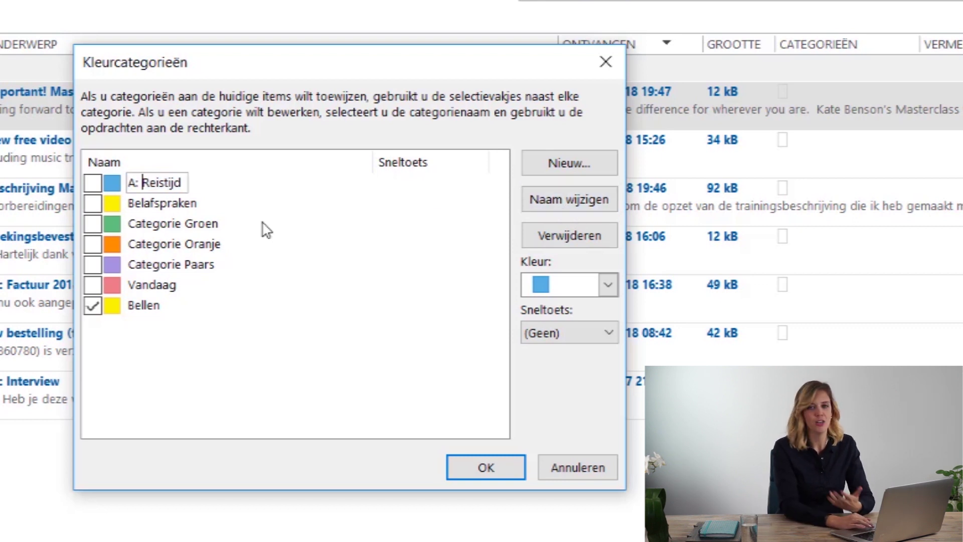
pyautogui.press('Return')
# Add the prefix "A:" to the Belafspraken category so its name reads "A: Belafspraken".
pyautogui.click(146, 202)
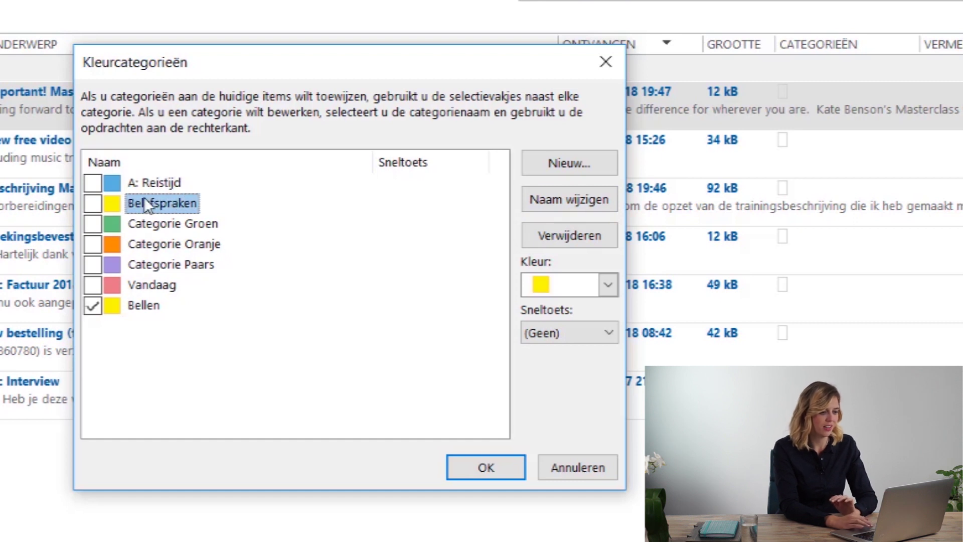
pyautogui.click(592, 203)
pyautogui.press('Home')
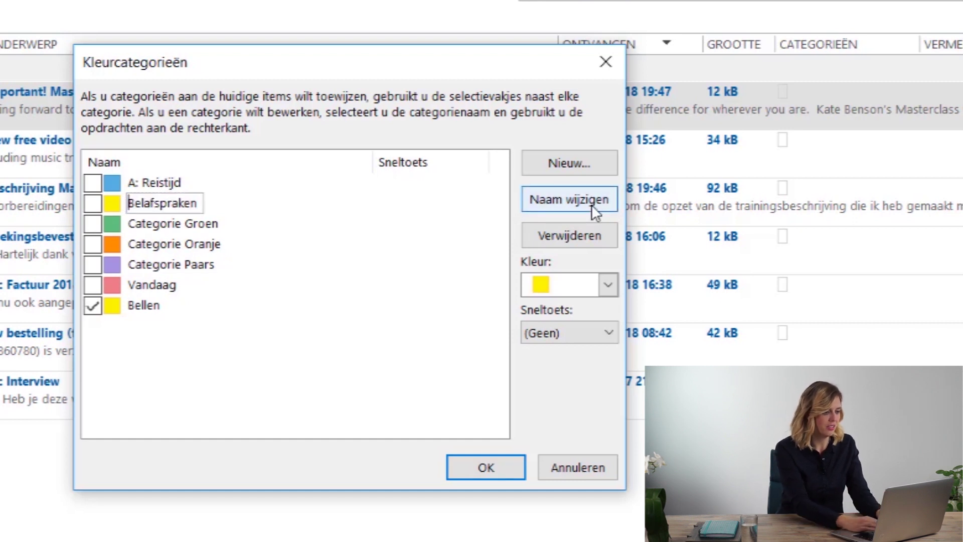
pyautogui.write('A:')
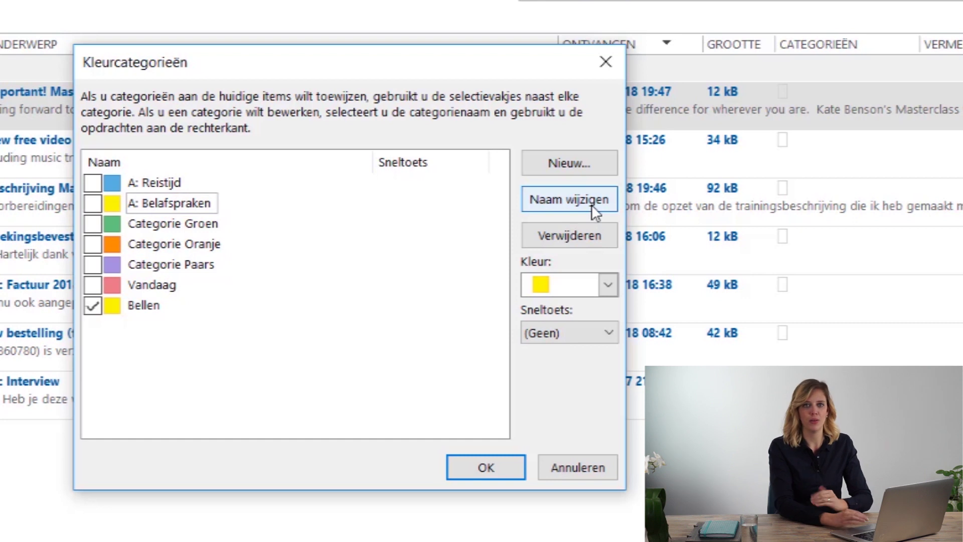
pyautogui.press('Return')
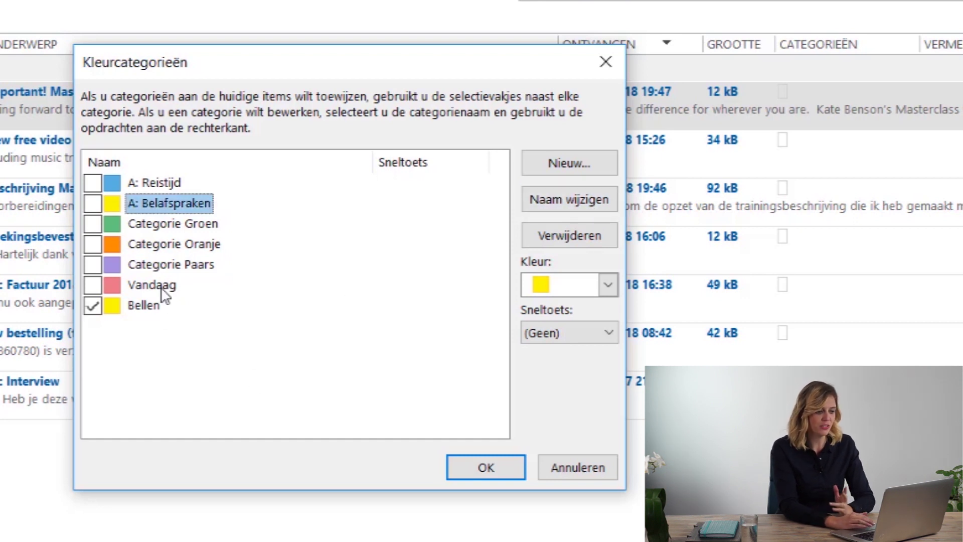
# Add the prefix "T:" to the Vandaag category so its name reads "T: Vandaag".
pyautogui.click(152, 285)
pyautogui.click(584, 209)
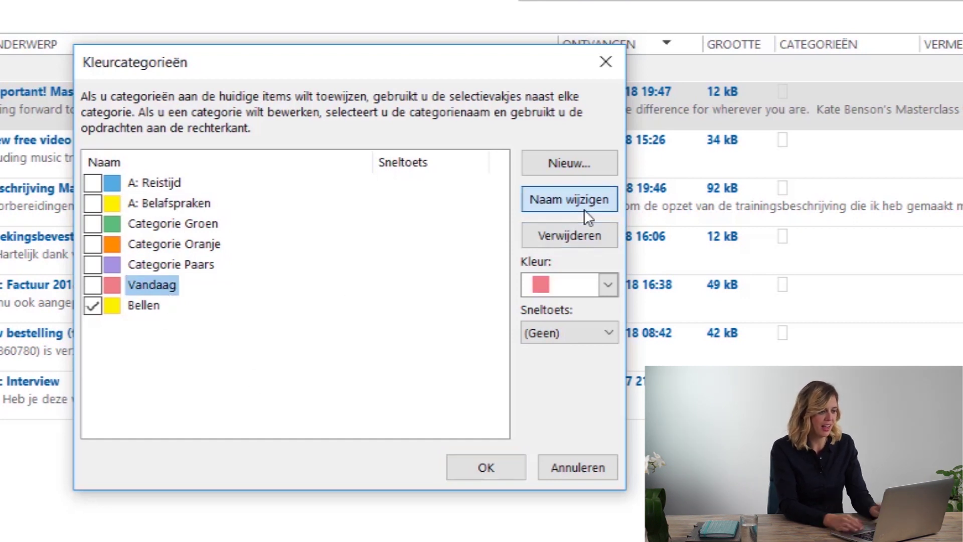
pyautogui.press('Home')
pyautogui.write('T:')
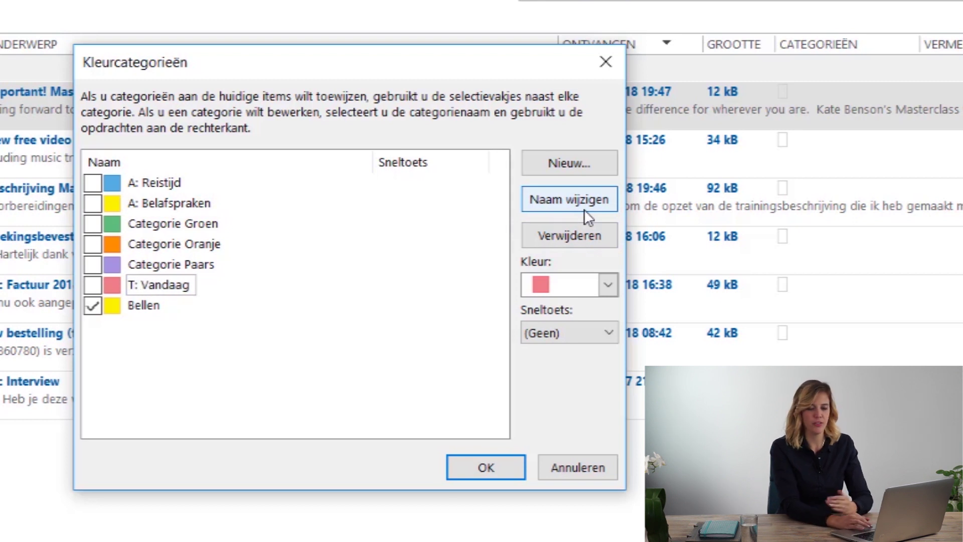
pyautogui.press('Return')
# Rename the Bellen category to "T: Bellen".
pyautogui.click(154, 306)
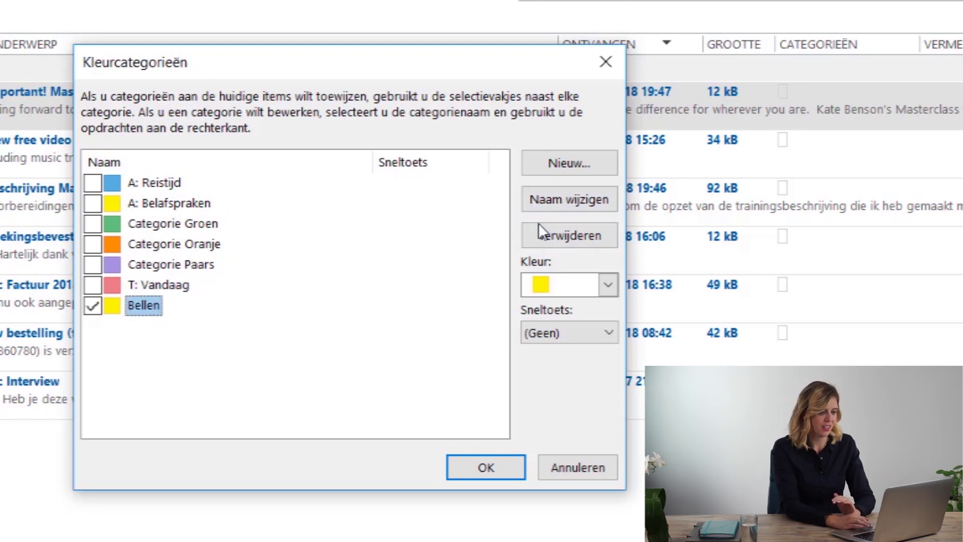
pyautogui.click(572, 203)
pyautogui.press('Home')
pyautogui.write('T:')
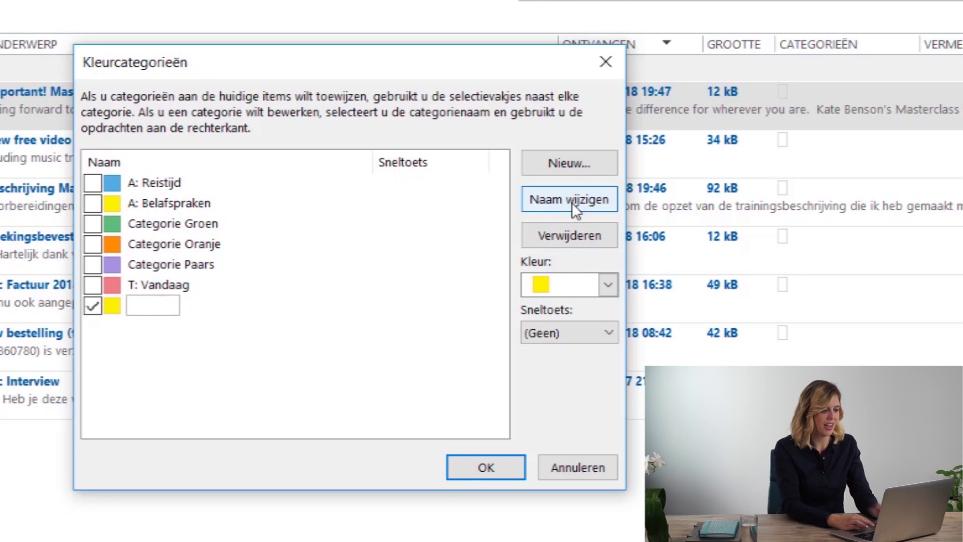
pyautogui.press('Return')
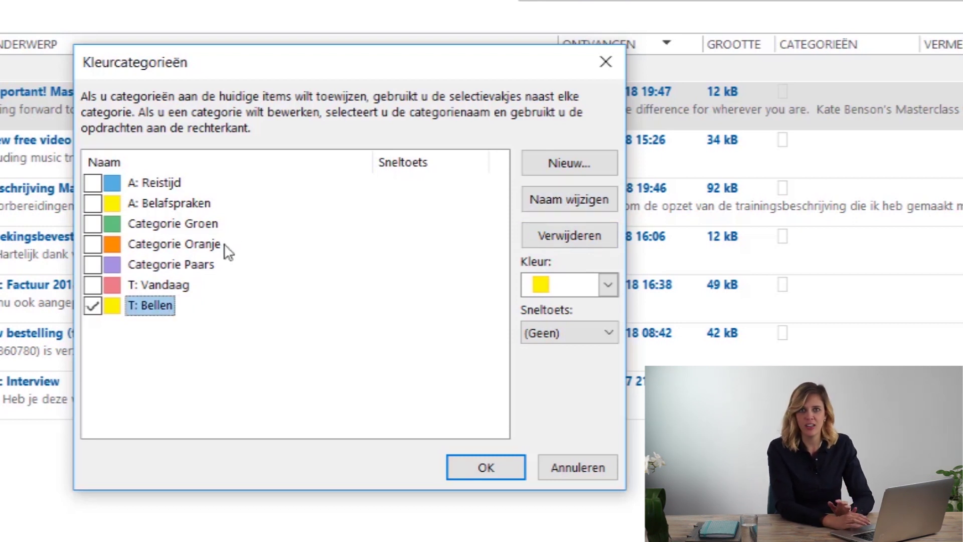
# Rename the green category (Categorie Groen) to "I: Test".
pyautogui.click(170, 224)
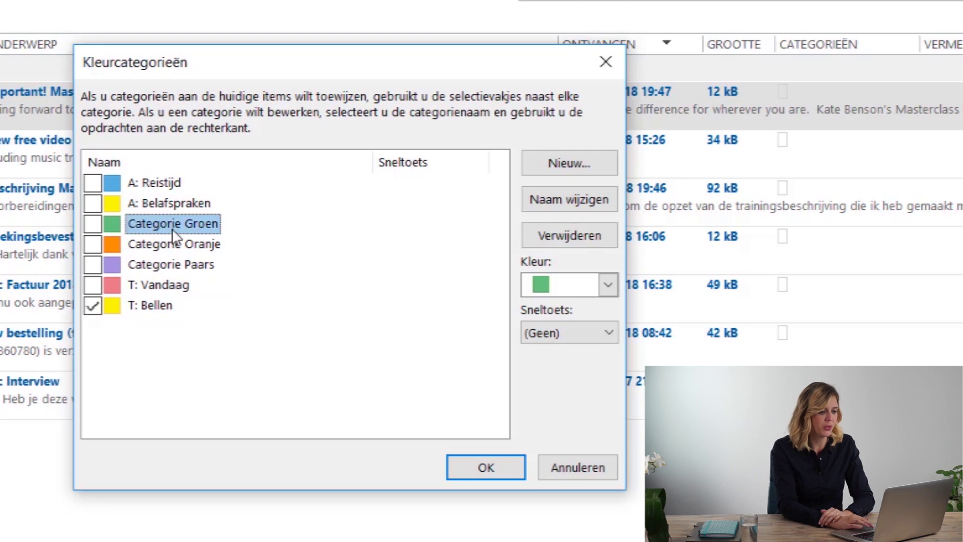
pyautogui.click(600, 202)
pyautogui.press('BackSpace')
pyautogui.write('I:')
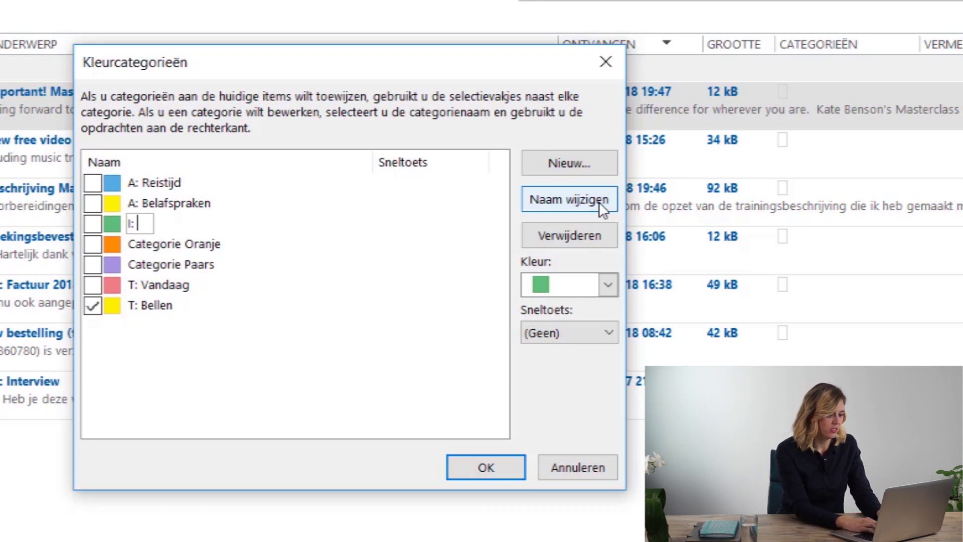
pyautogui.write('Test')
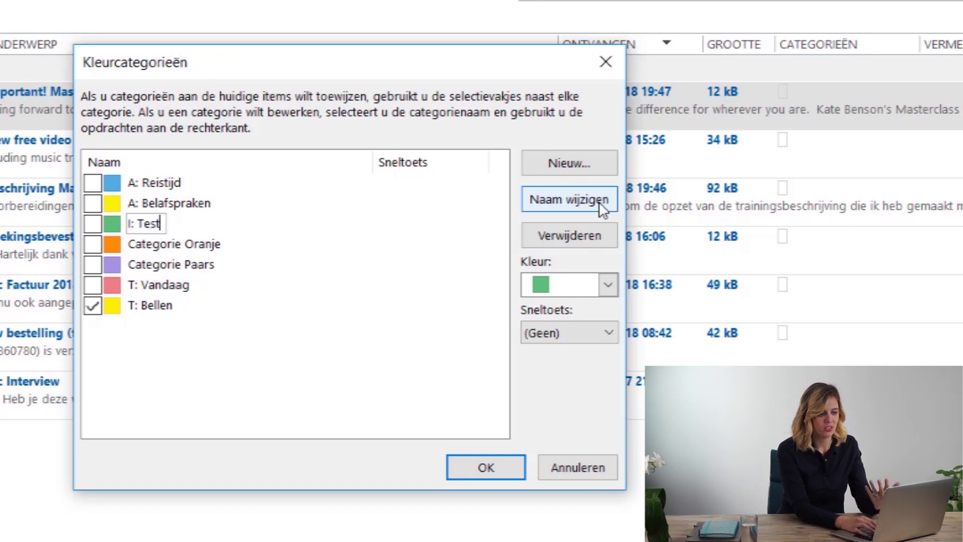
pyautogui.press('Return')
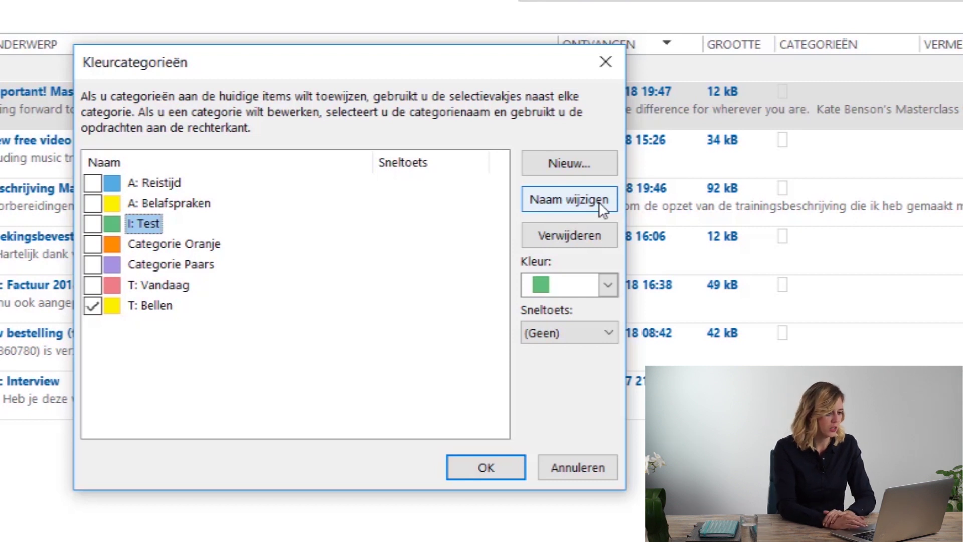
# Delete the orange category (Categorie Oranje) from the category list.
pyautogui.click(261, 264)
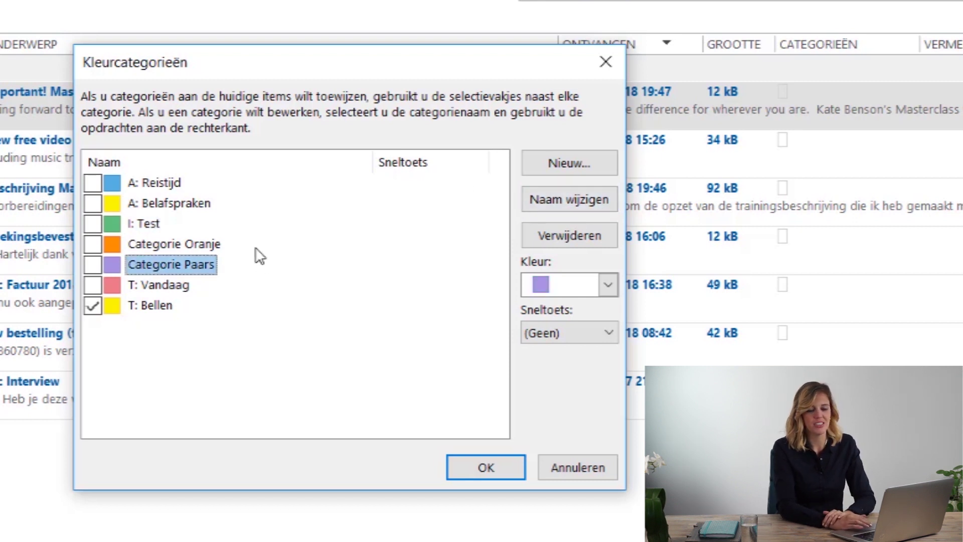
pyautogui.click(257, 248)
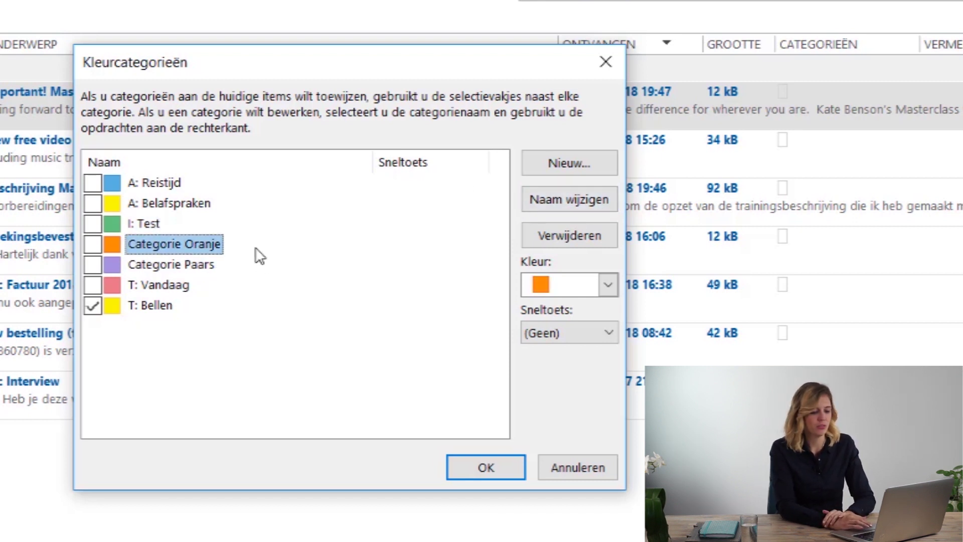
pyautogui.click(552, 241)
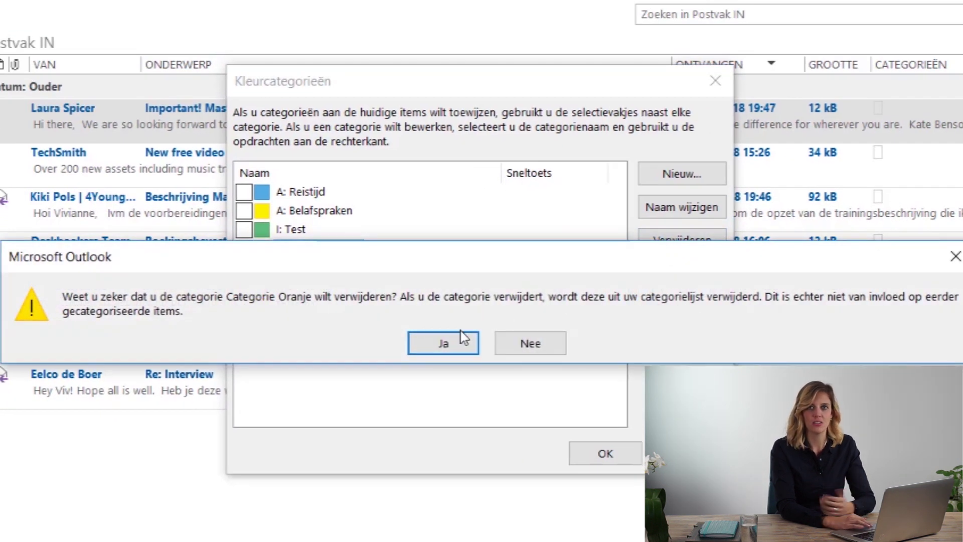
pyautogui.click(443, 344)
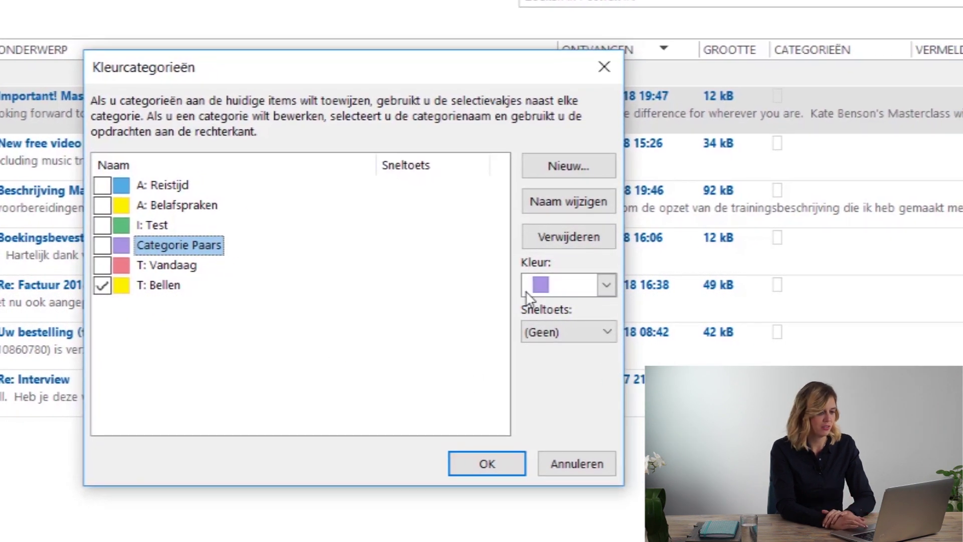
# Delete the purple category (Categorie Paars) from the category list, confirming the removal.
pyautogui.click(572, 239)
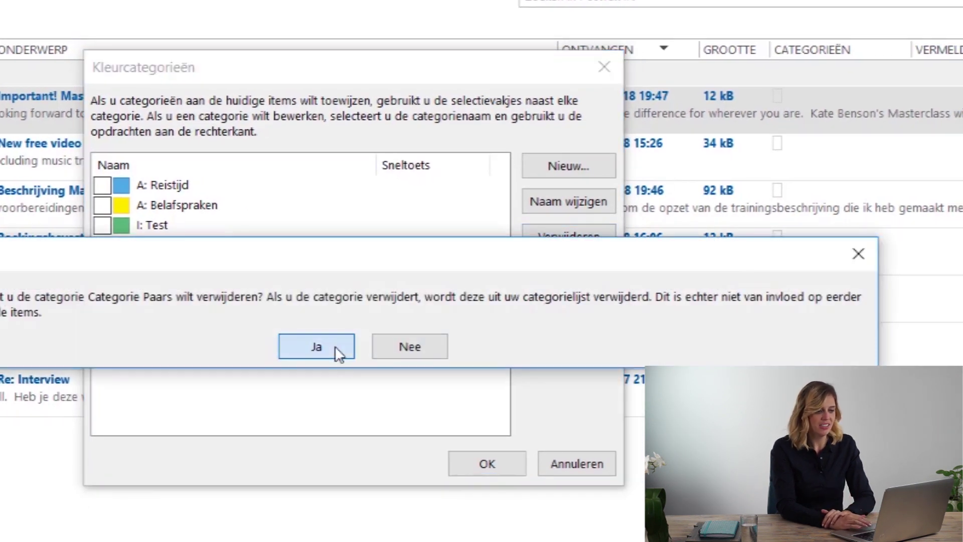
pyautogui.click(340, 354)
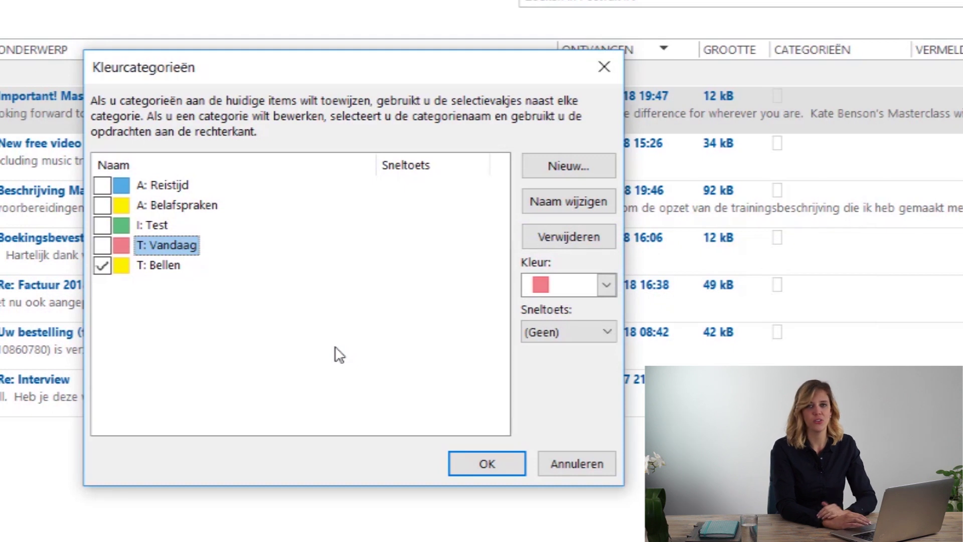
pyautogui.click(276, 355)
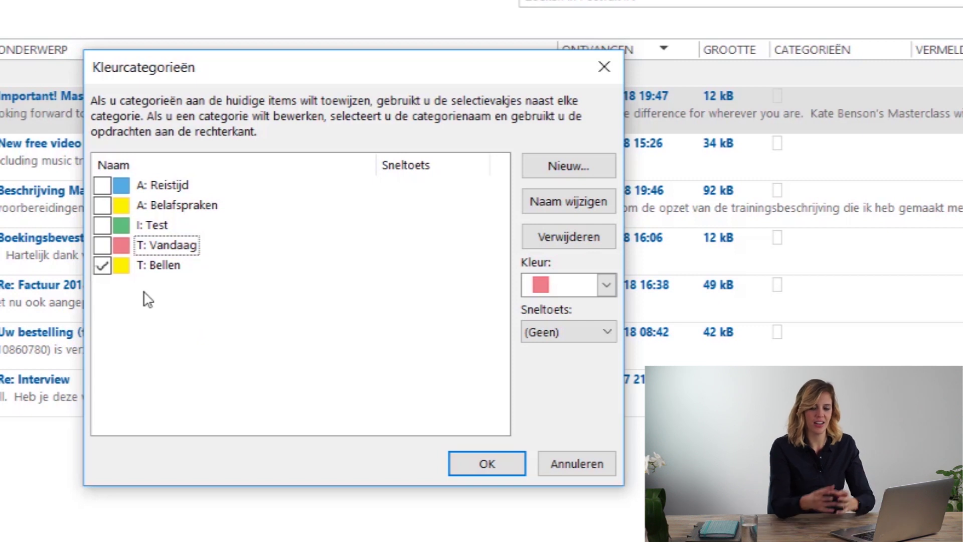
# Assign the shortcut CTRL+F2 to the T: Bellen category.
pyautogui.click(102, 266)
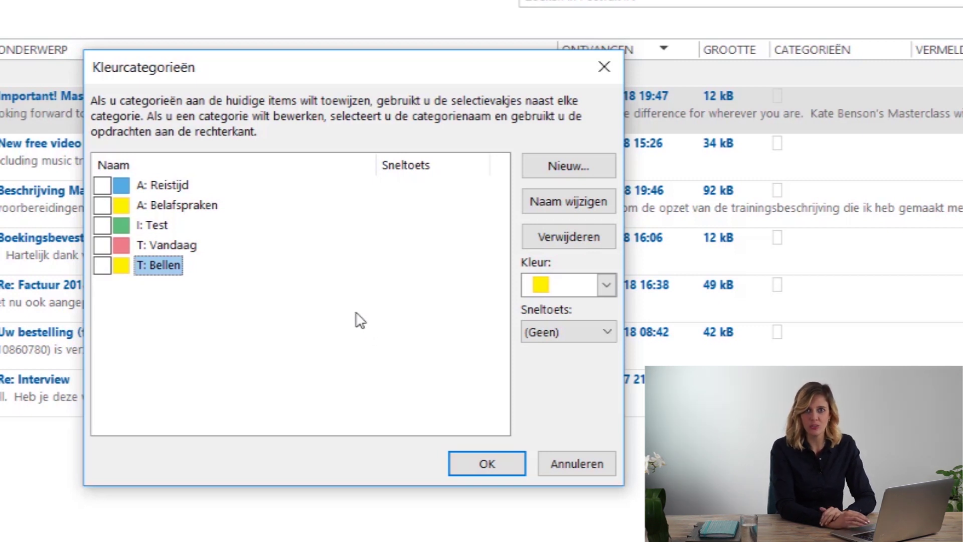
pyautogui.click(593, 332)
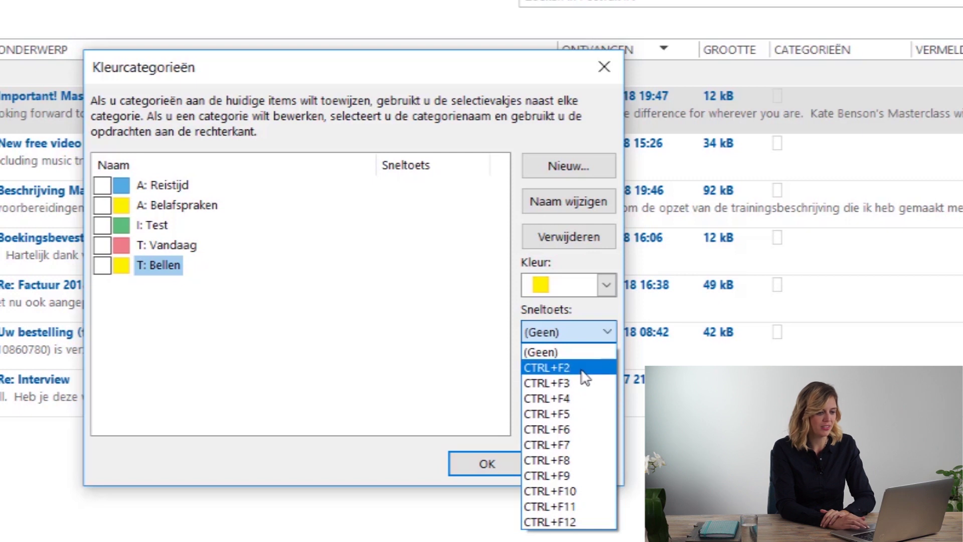
pyautogui.click(561, 367)
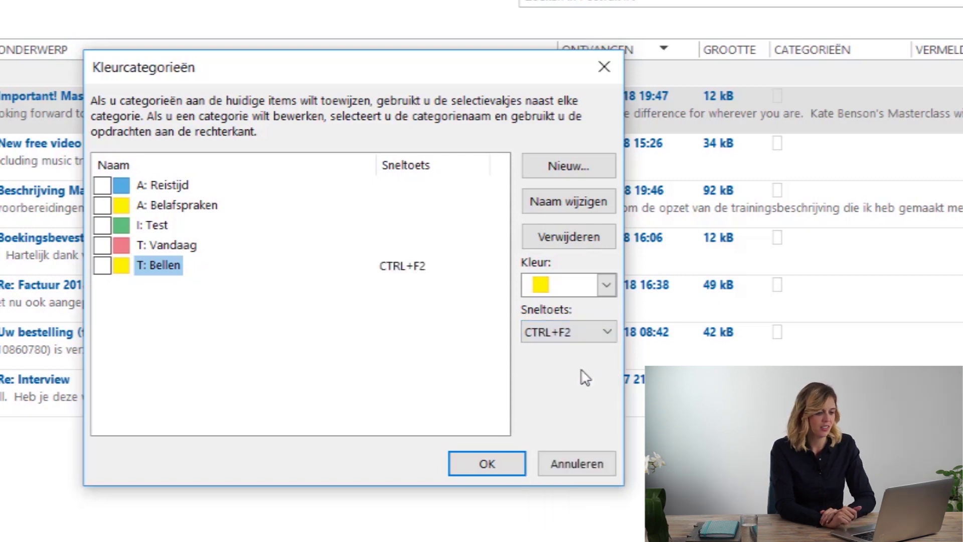
# Assign the shortcut CTRL+F3 to the T: Vandaag category and save the category settings.
pyautogui.click(188, 246)
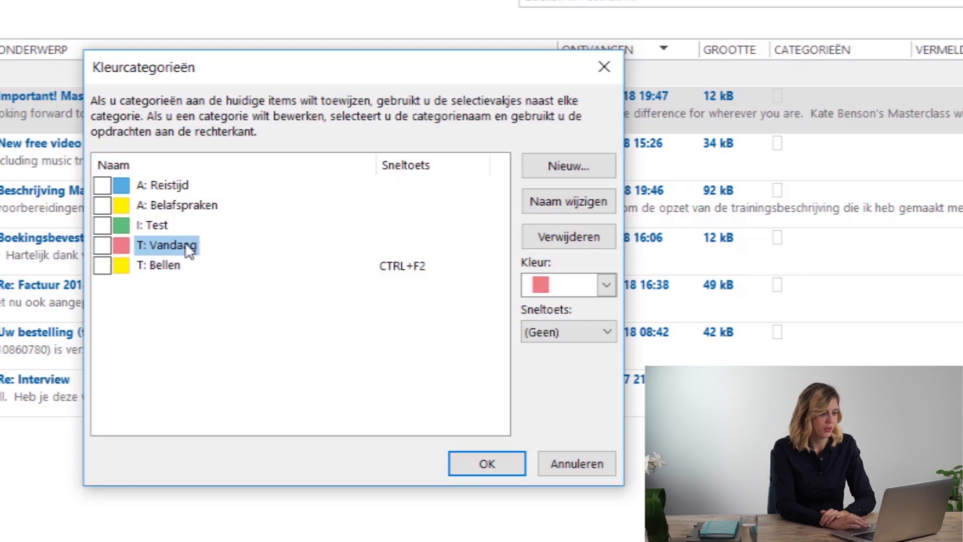
pyautogui.click(547, 333)
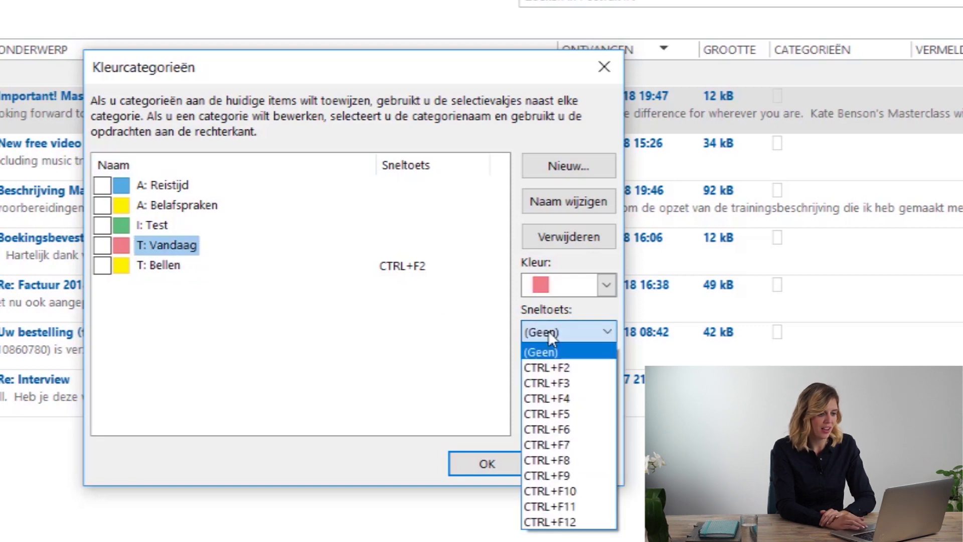
pyautogui.click(554, 383)
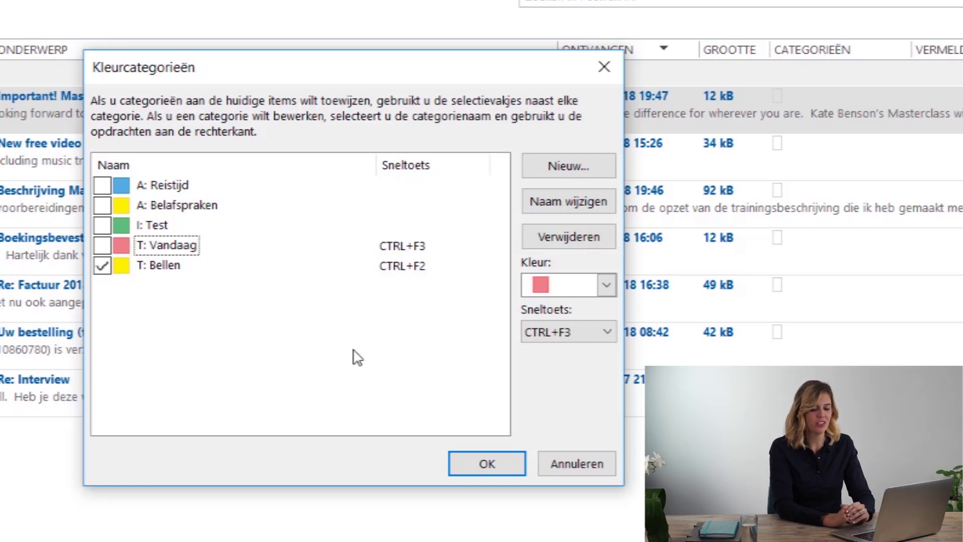
pyautogui.click(603, 337)
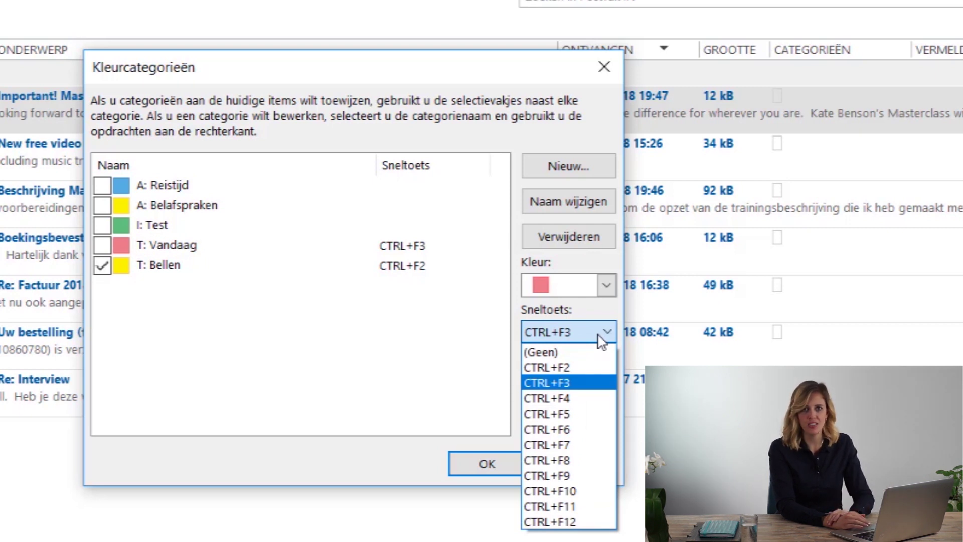
pyautogui.click(588, 326)
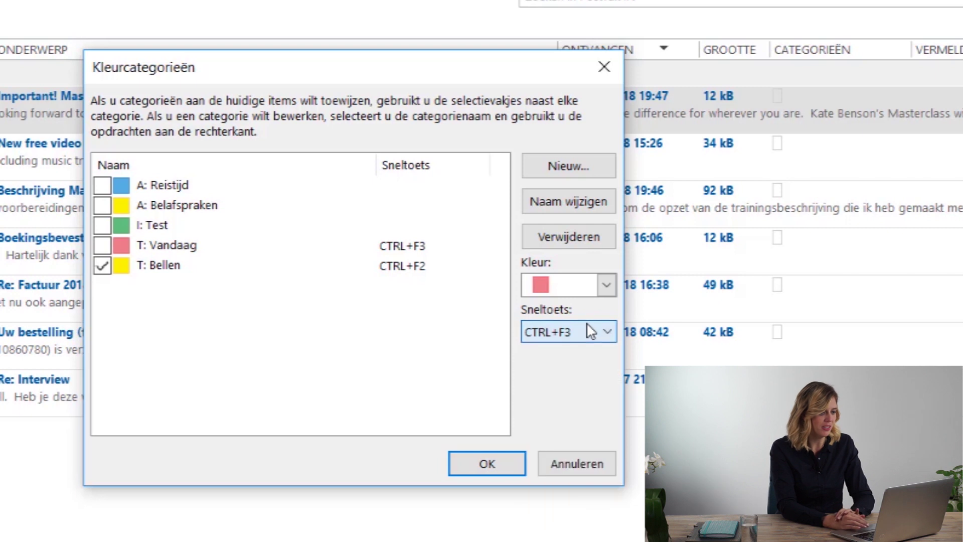
pyautogui.click(498, 465)
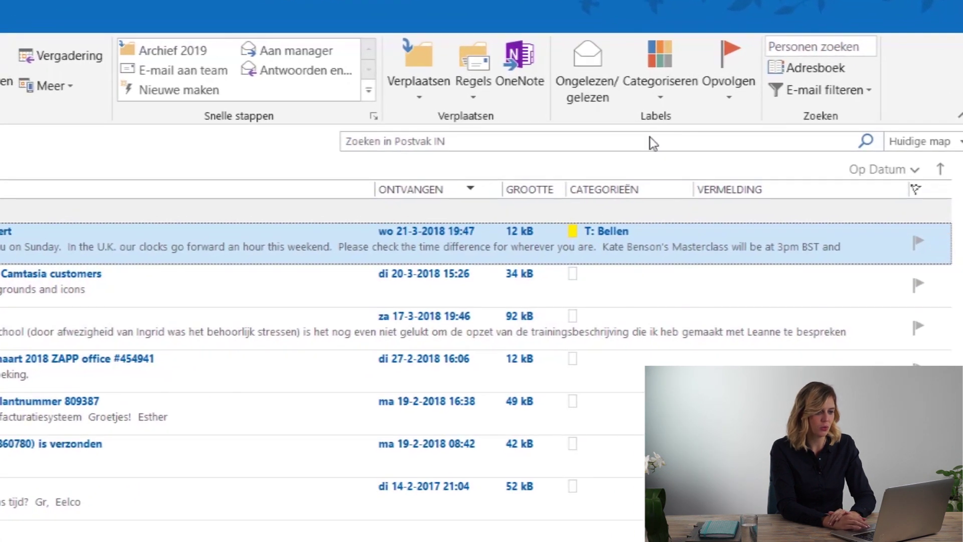
# Remove the T: Bellen category from the "Important! Masterclass alert" message.
pyautogui.click(657, 85)
pyautogui.click(657, 86)
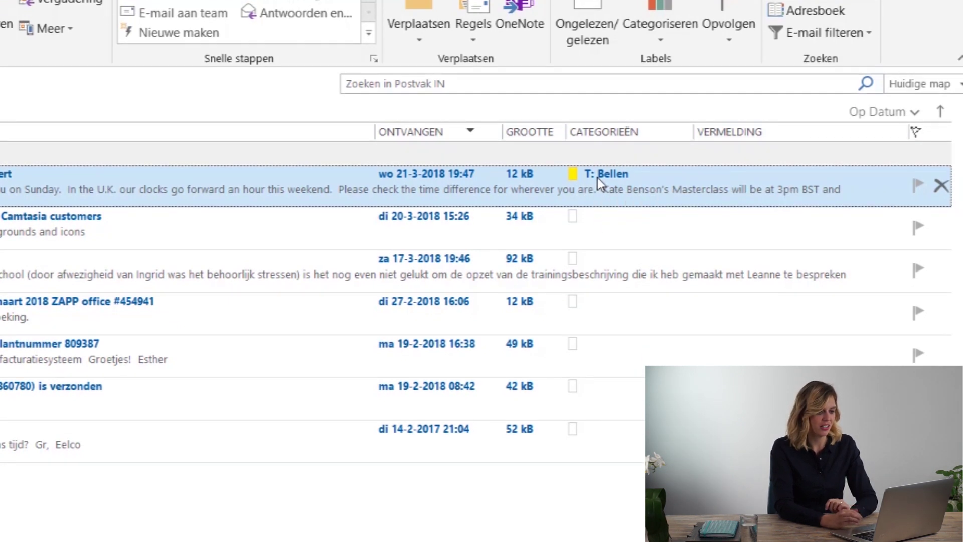
pyautogui.rightClick(598, 236)
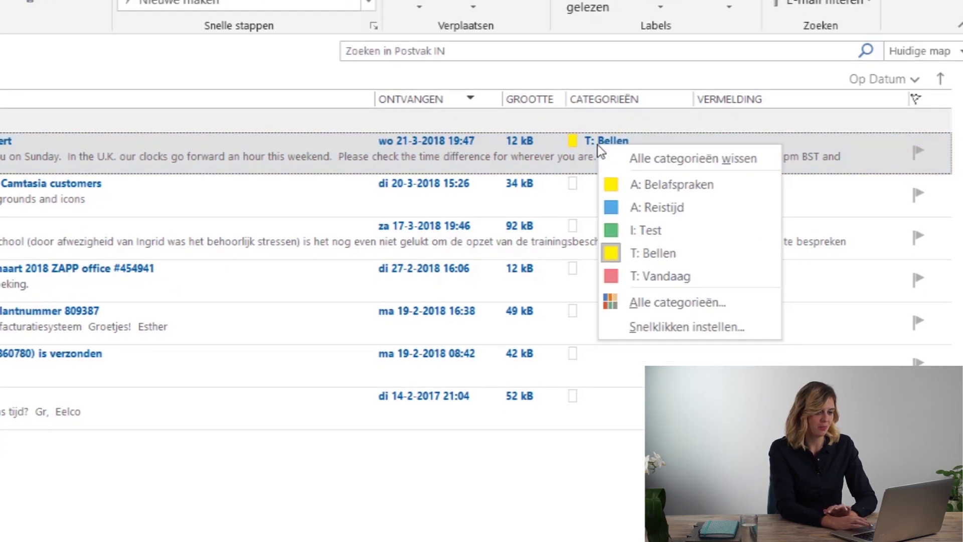
pyautogui.click(656, 254)
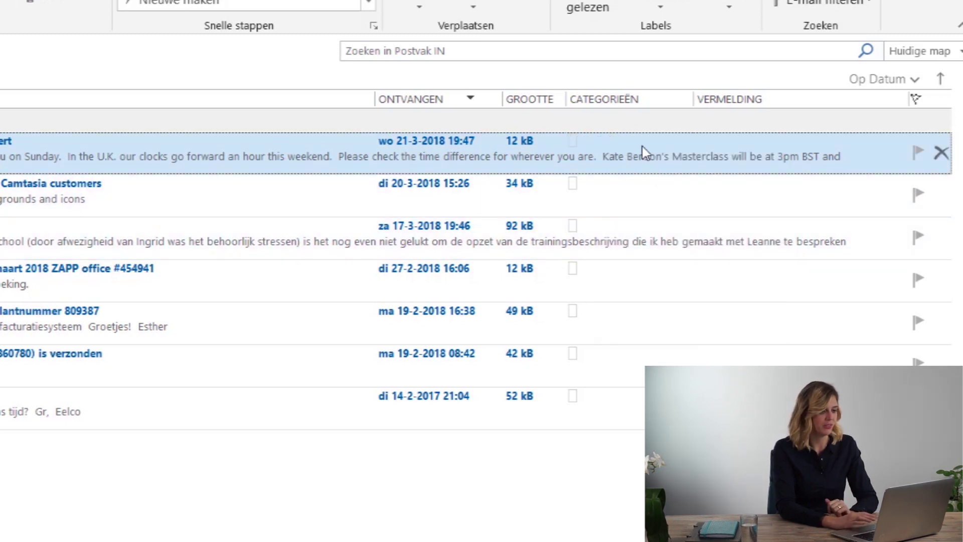
# Assign the I: Test category to the "Important! Masterclass alert" and "New free video assets for Camtasia customers" messages.
pyautogui.click(661, 7)
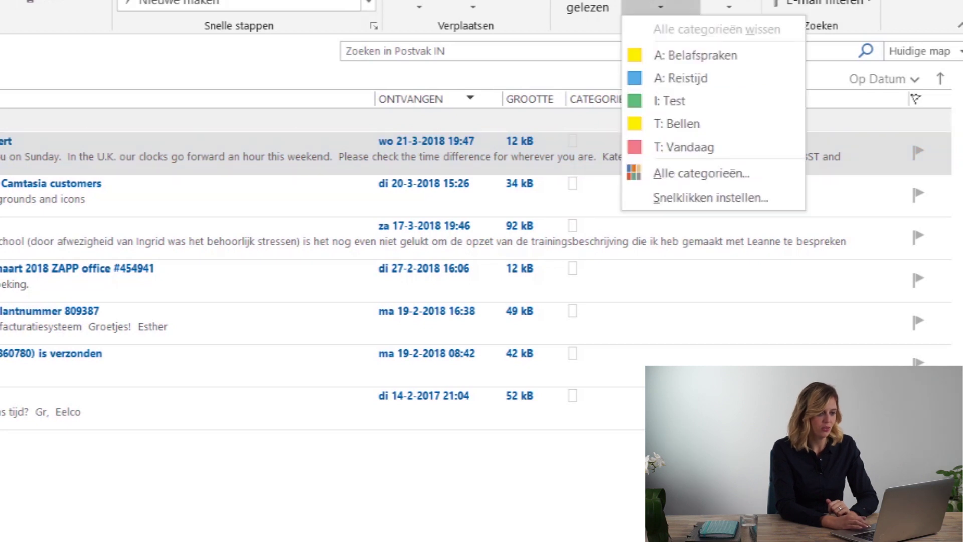
pyautogui.click(679, 103)
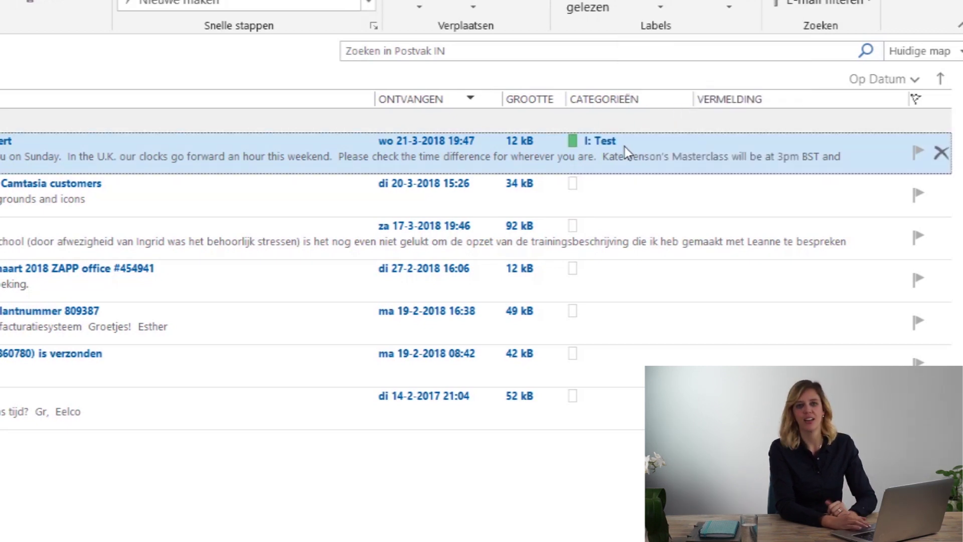
pyautogui.rightClick(607, 179)
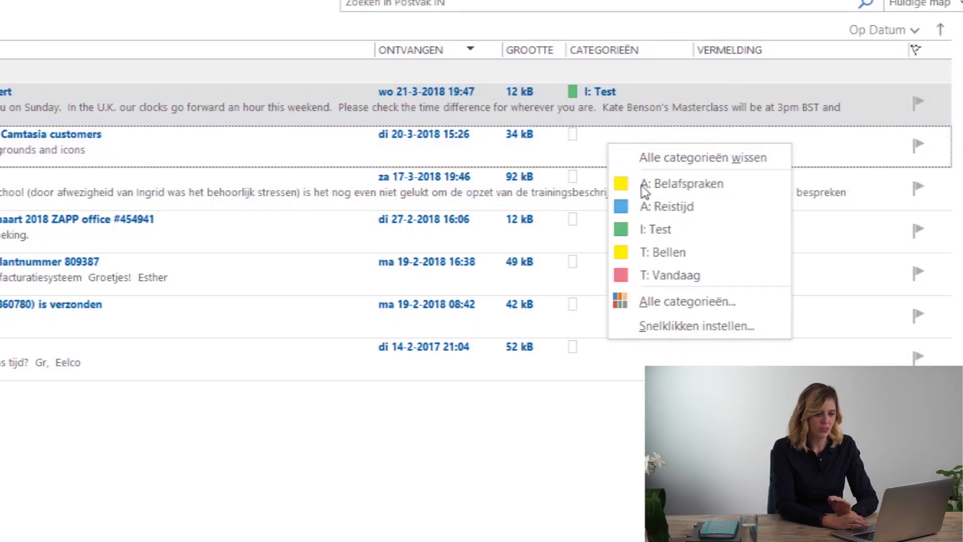
pyautogui.click(676, 233)
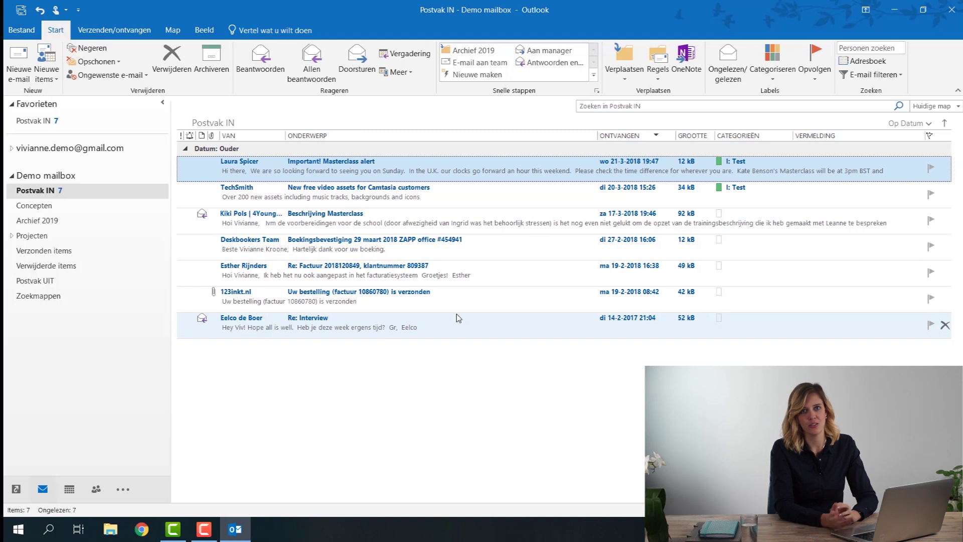
# Assign the T: Bellen category to the "Beschrijving Masterclass" message using its assigned shortcut.
pyautogui.click(480, 223)
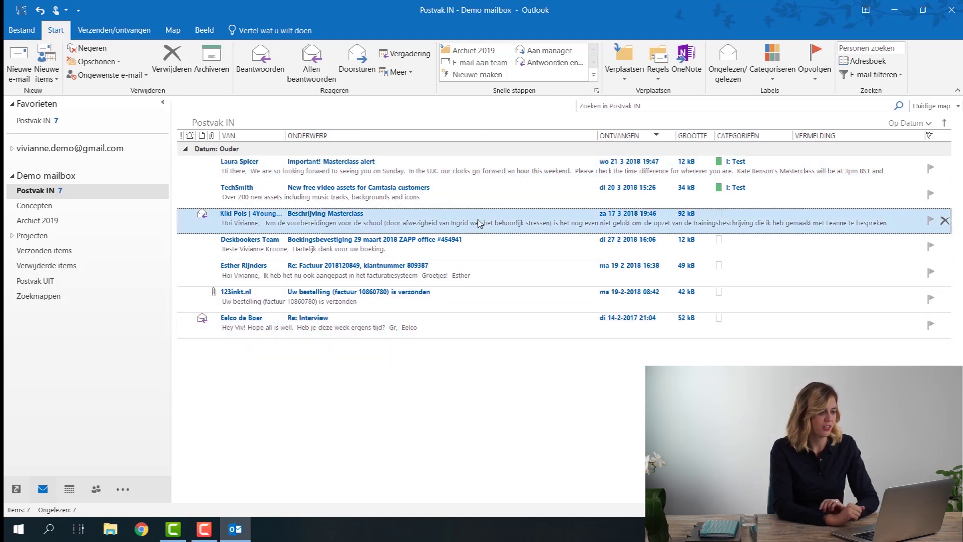
pyautogui.hotkey('ctrl', 'F3')
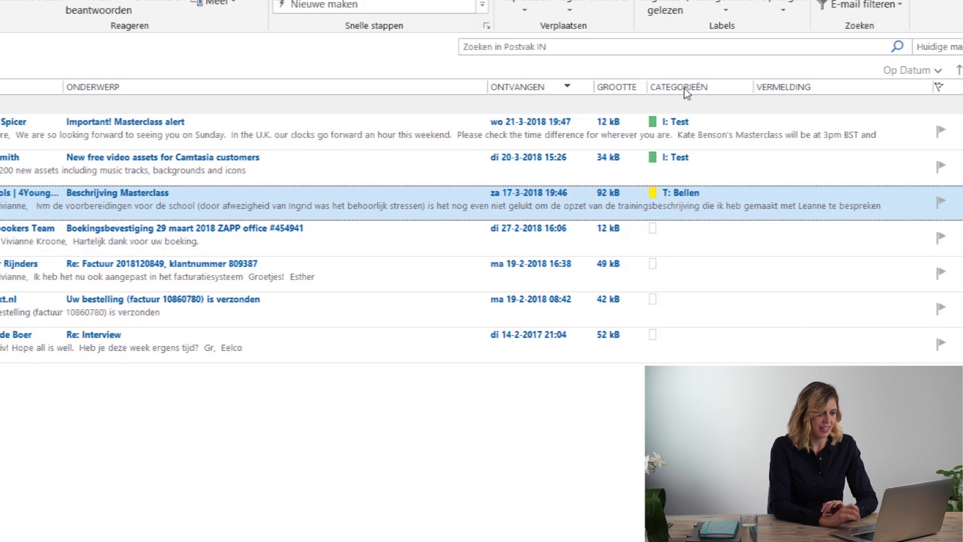
# Remove Categorieën from the displayed columns in the inbox view settings.
pyautogui.rightClick(684, 88)
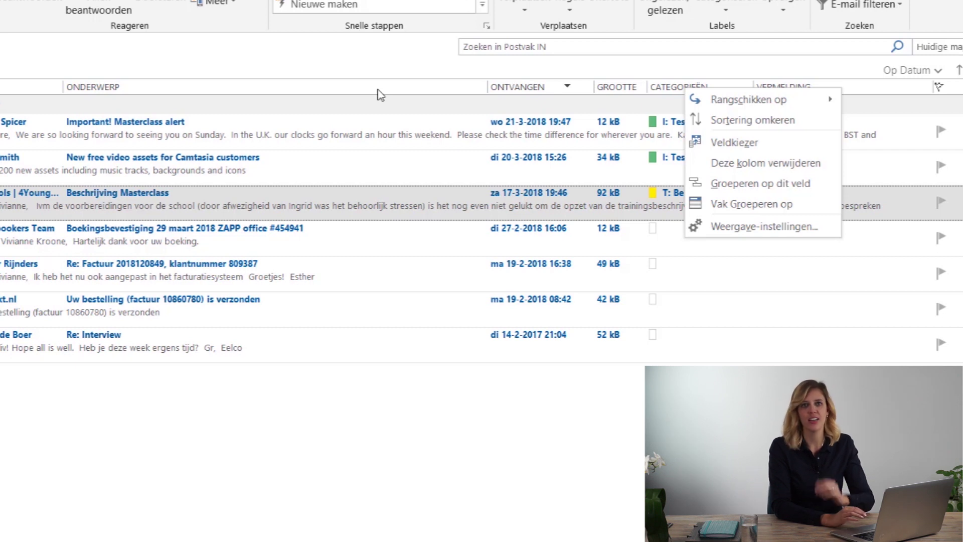
pyautogui.click(774, 227)
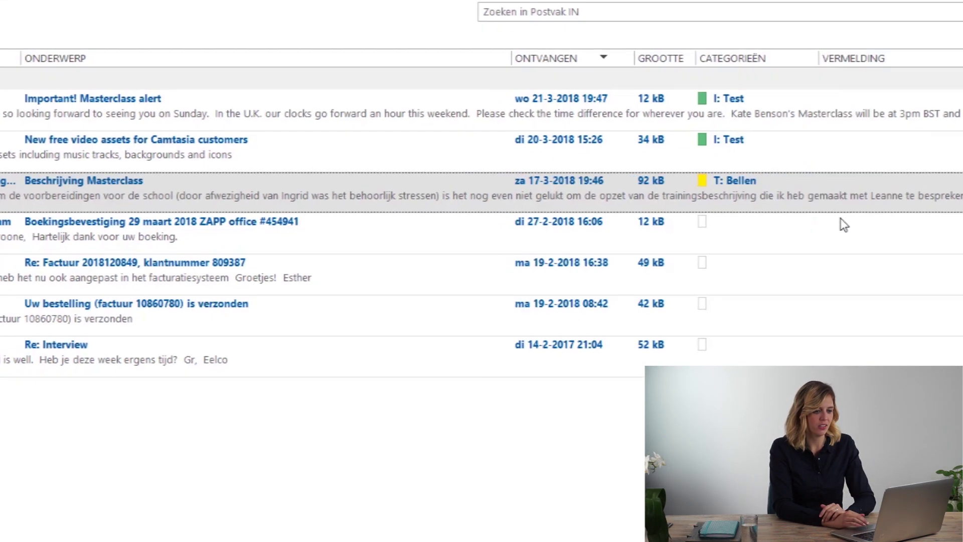
pyautogui.click(243, 130)
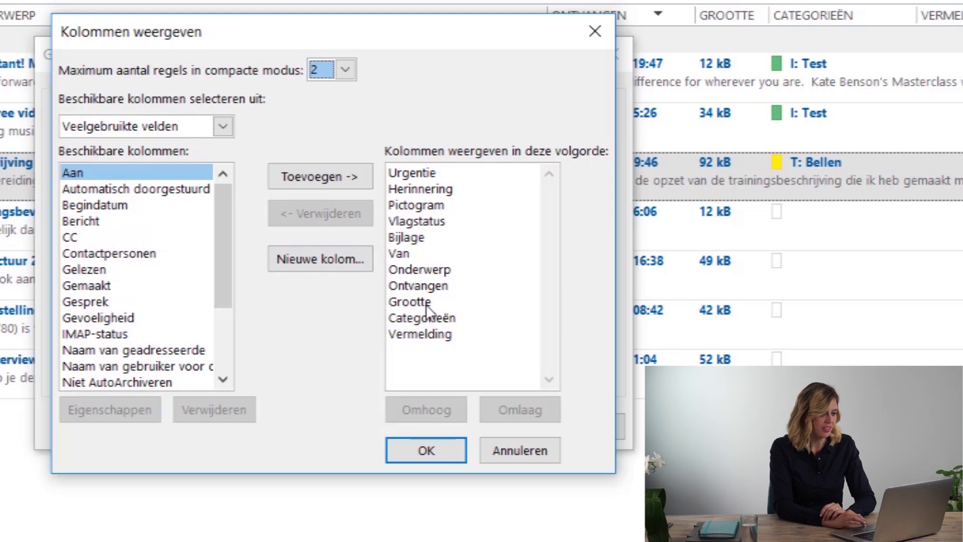
pyautogui.click(429, 322)
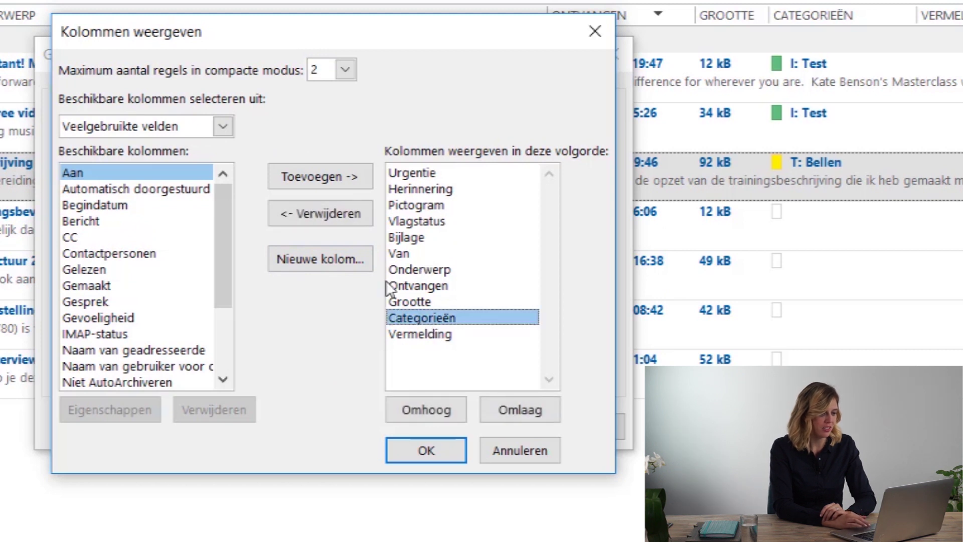
pyautogui.click(339, 212)
# Add the Categorieën field to the displayed columns and apply the view settings.
pyautogui.click(101, 189)
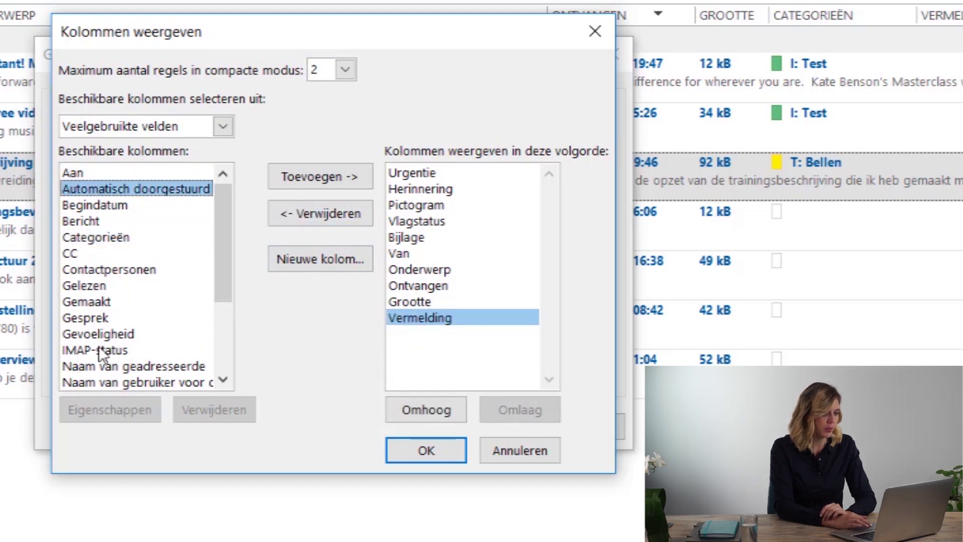
pyautogui.click(95, 240)
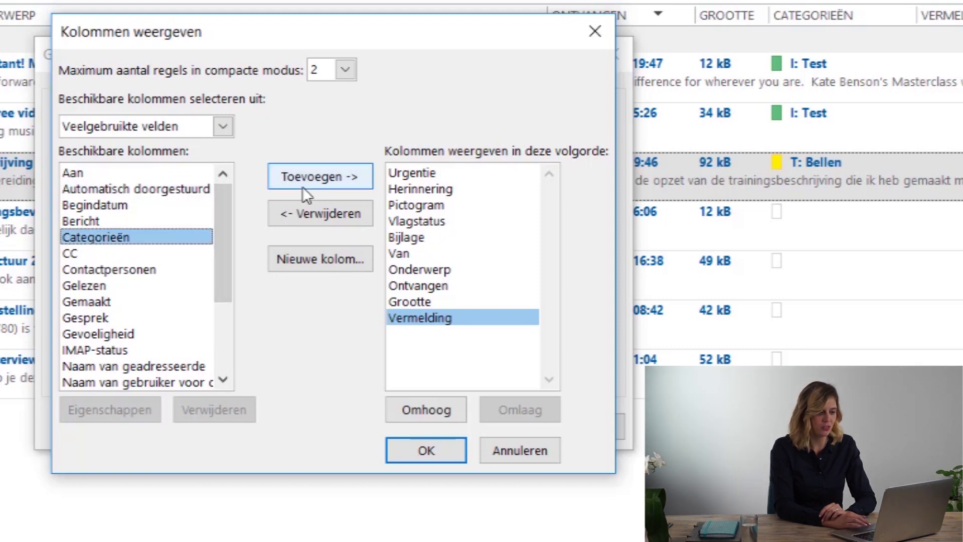
pyautogui.click(338, 176)
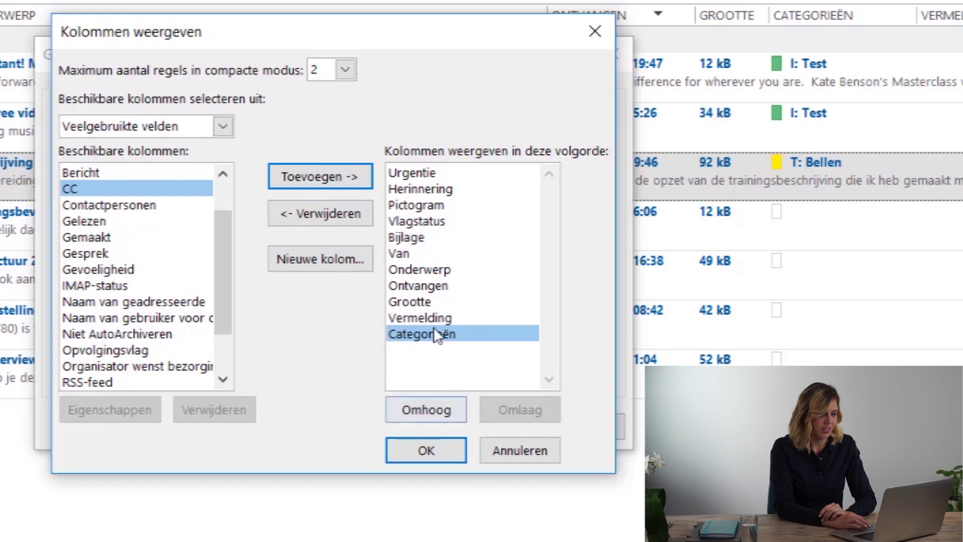
pyautogui.click(441, 451)
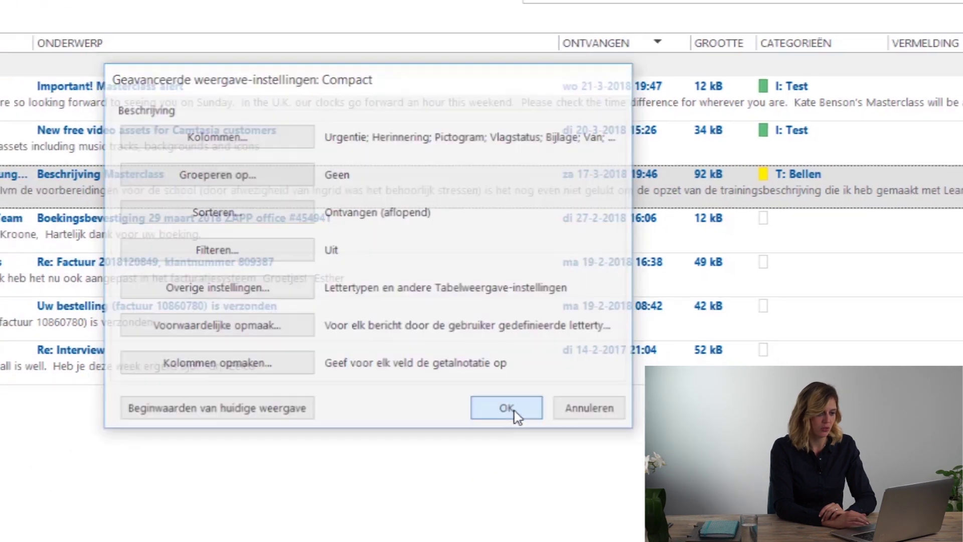
pyautogui.click(492, 426)
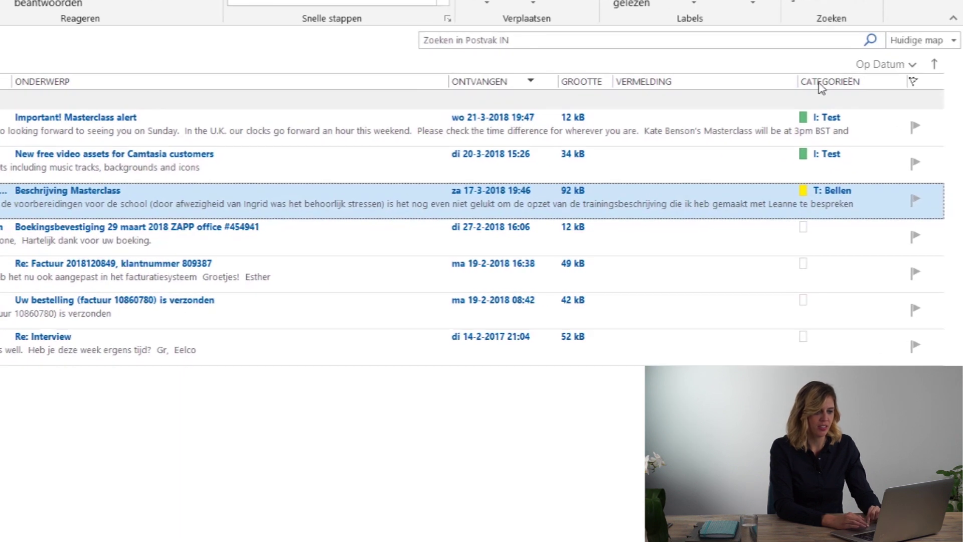
# Move the Categorieën column in the message list to between Grootte and Vermelding.
pyautogui.moveTo(825, 120); pyautogui.dragTo(707, 126)
pyautogui.moveTo(642, 91)
pyautogui.mouseDown()
pyautogui.moveTo(577, 94)
pyautogui.moveTo(689, 98)
pyautogui.moveTo(638, 92)
pyautogui.mouseUp()
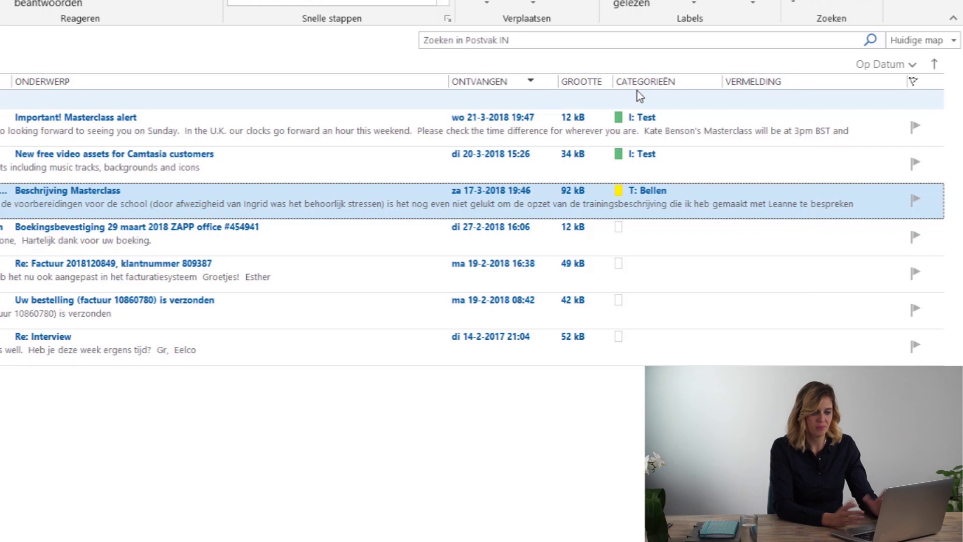